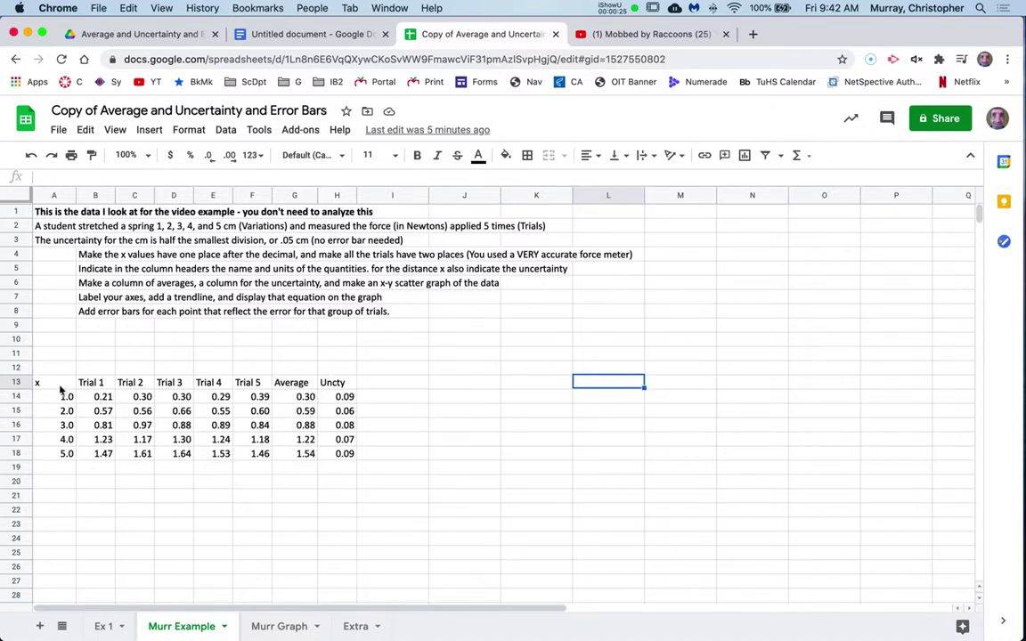
- Paste the x column (A13:A18) as values only into A22
left_click_drag(61, 388, 57, 458)
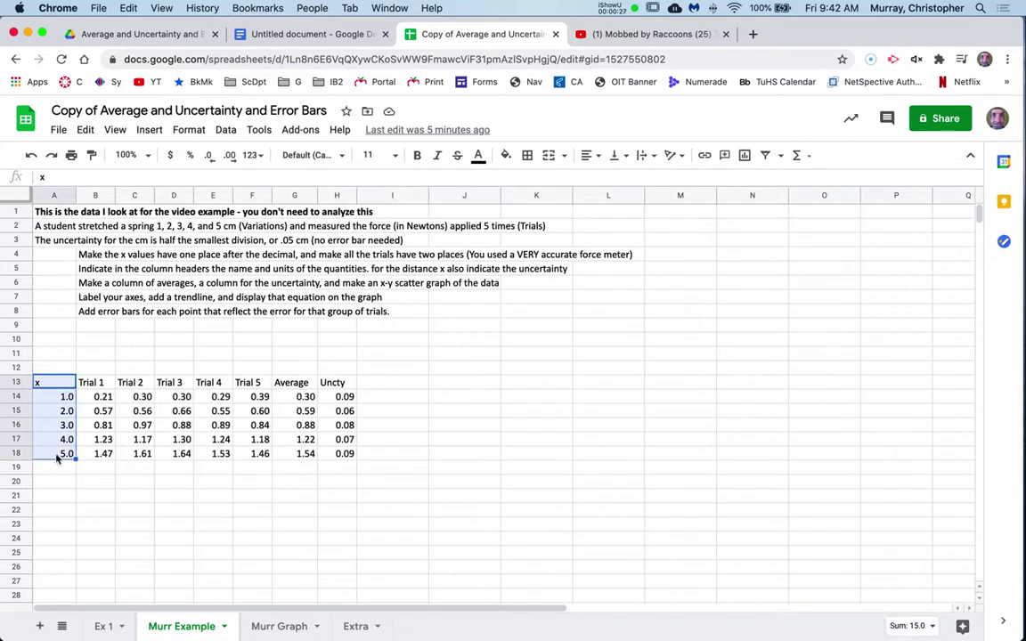
key("super+c")
left_click(63, 511)
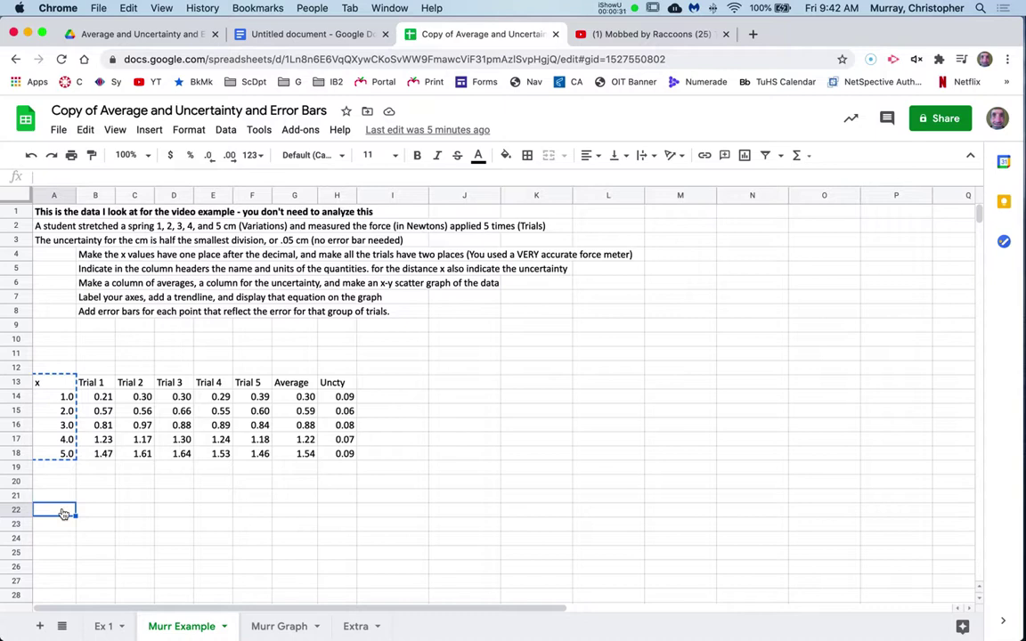
right_click(63, 513)
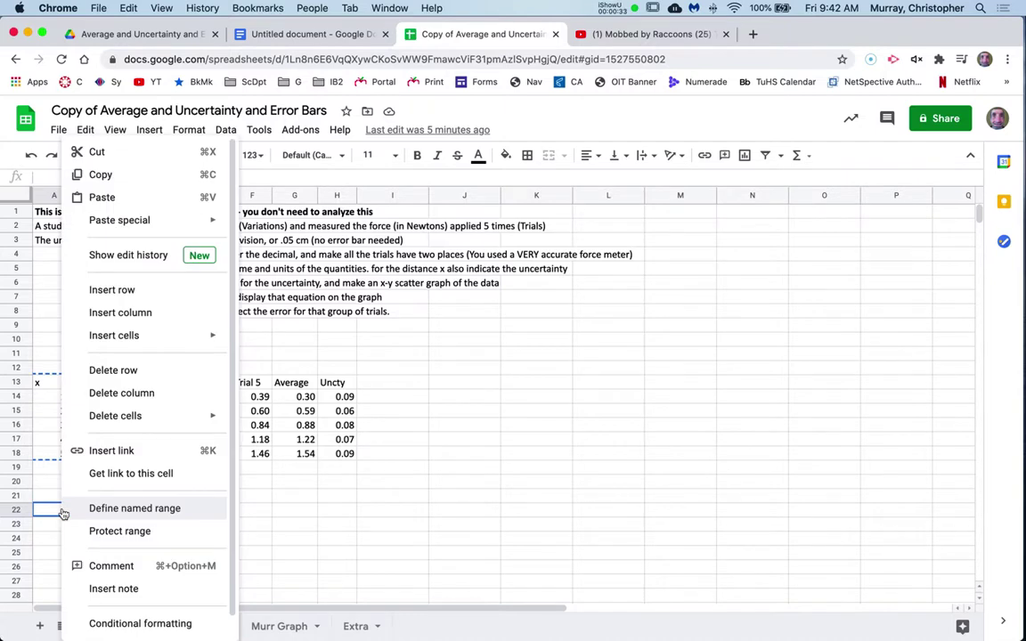
mouse_move(143, 223)
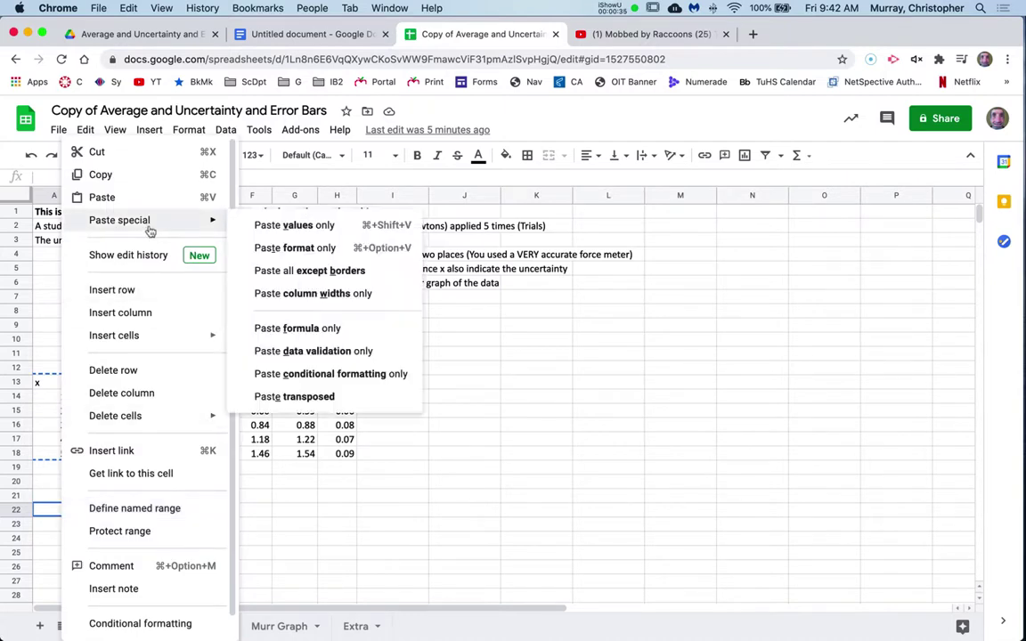
left_click(267, 225)
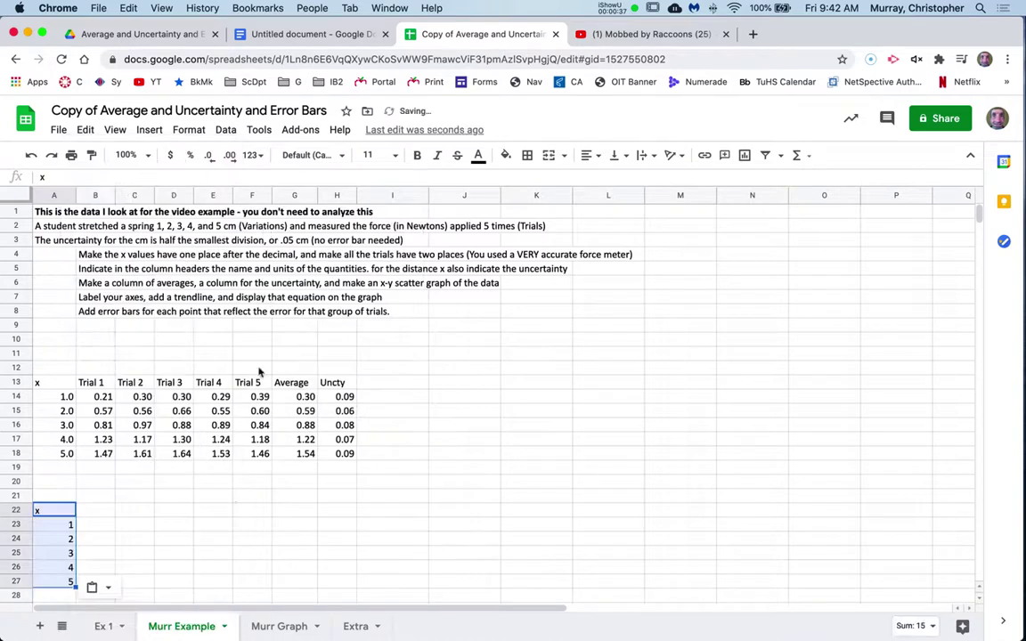
- Paste the Average column (G13:G18) as unrounded values only into B22
left_click_drag(292, 382, 294, 455)
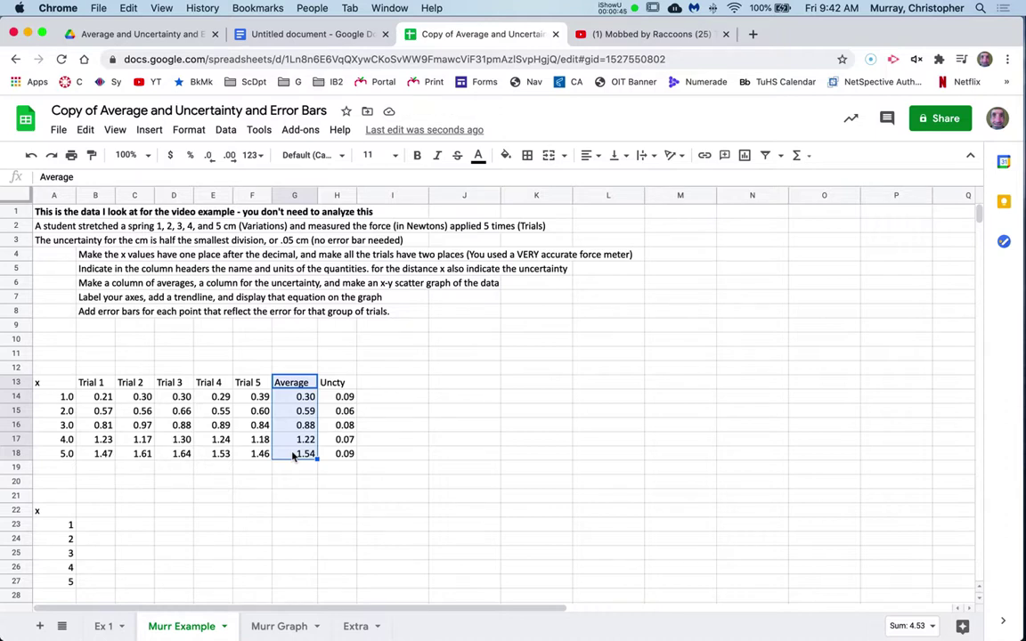
key("super+c")
left_click(93, 515)
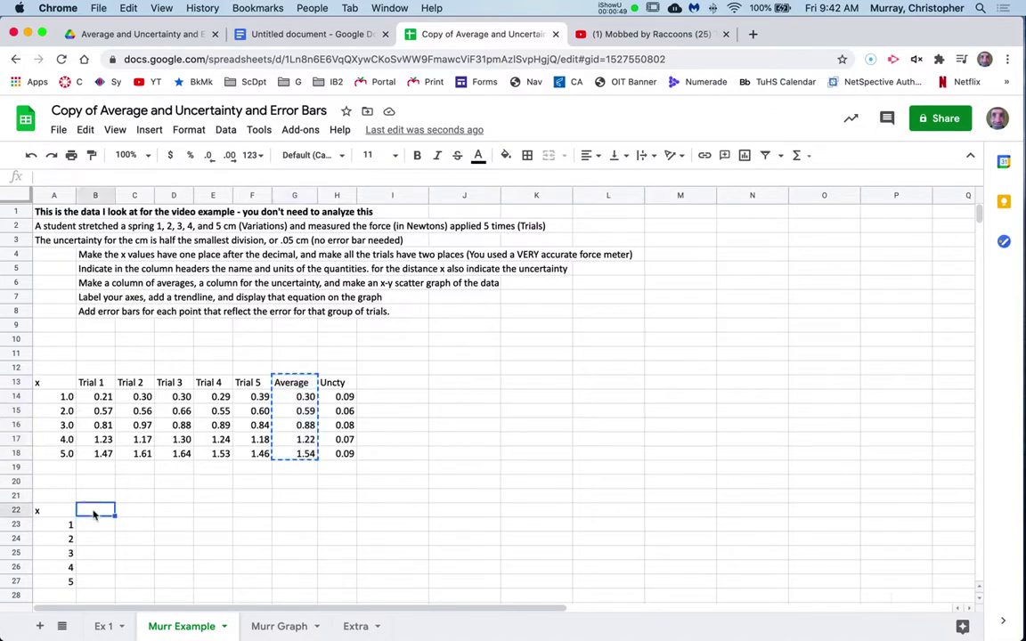
right_click(93, 515)
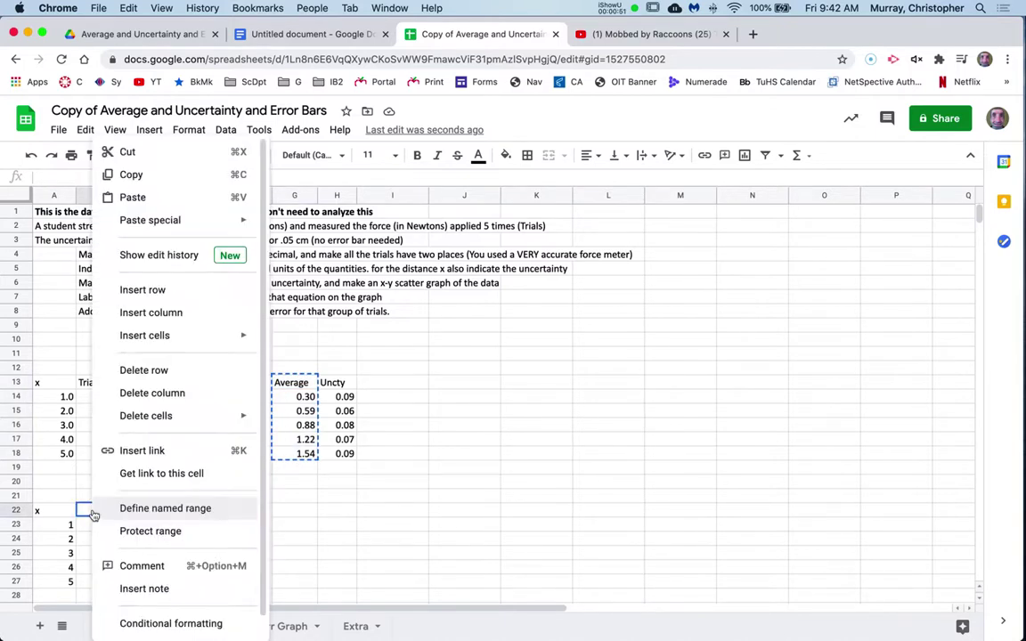
mouse_move(166, 221)
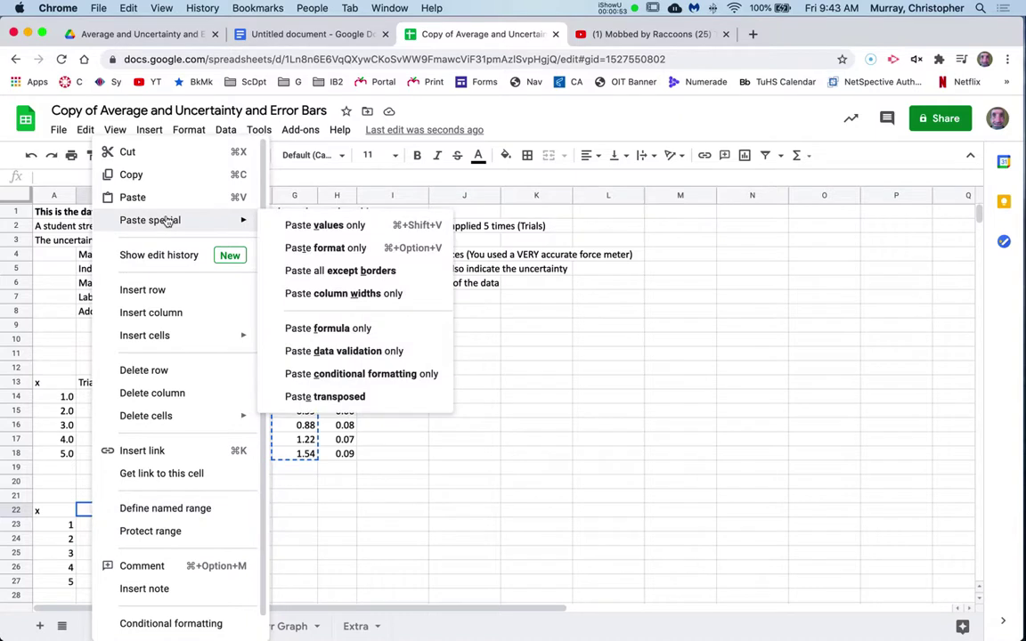
left_click(323, 226)
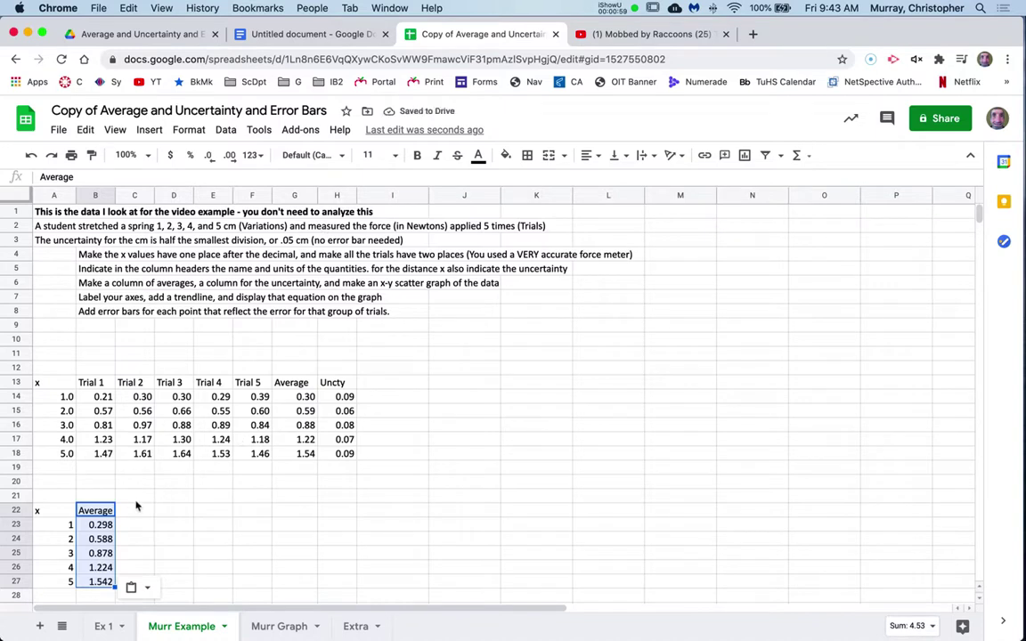
- Duplicate the averages B22:B27 into column C and clear the C22 heading
key("super+c")
left_click(136, 512)
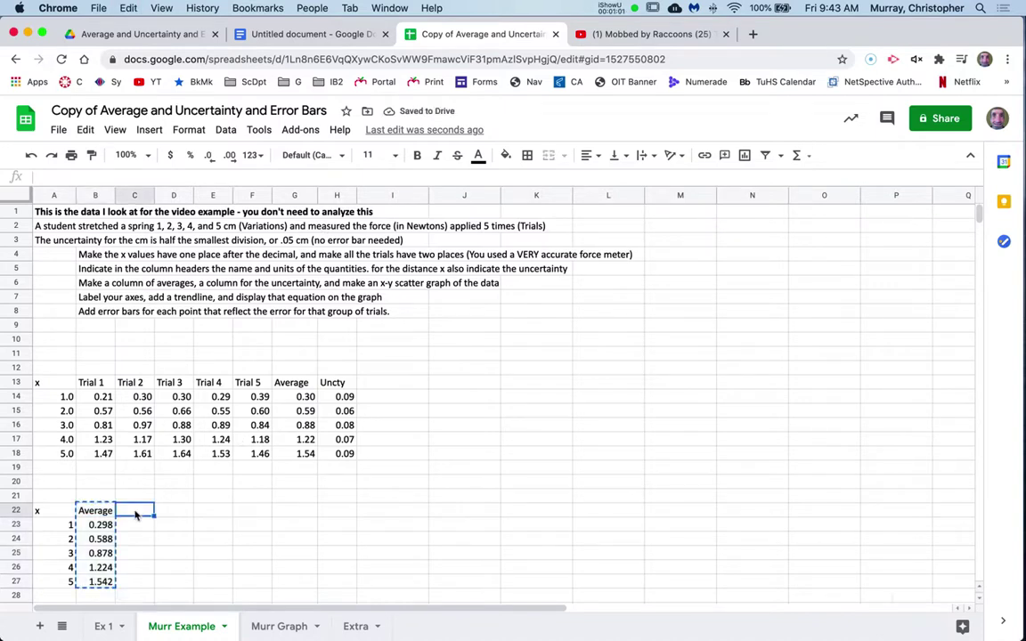
key("super+v")
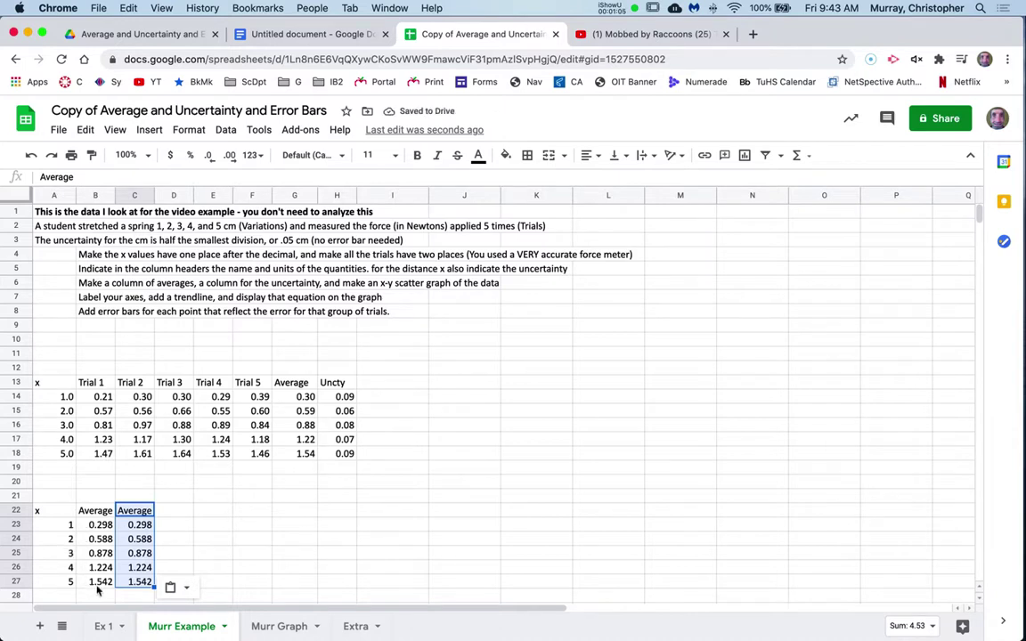
left_click(133, 514)
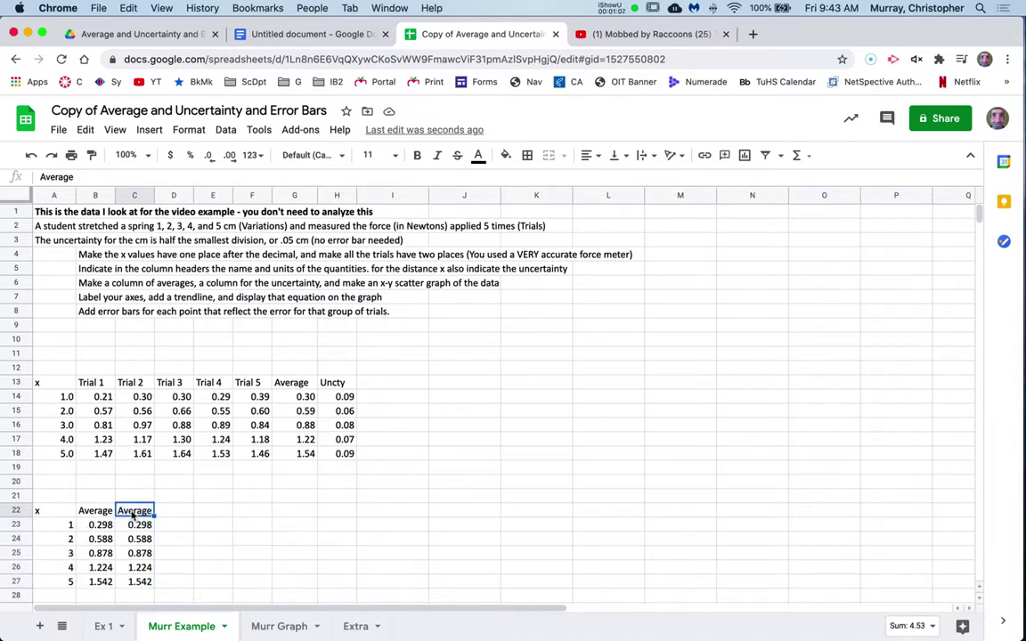
key("Delete")
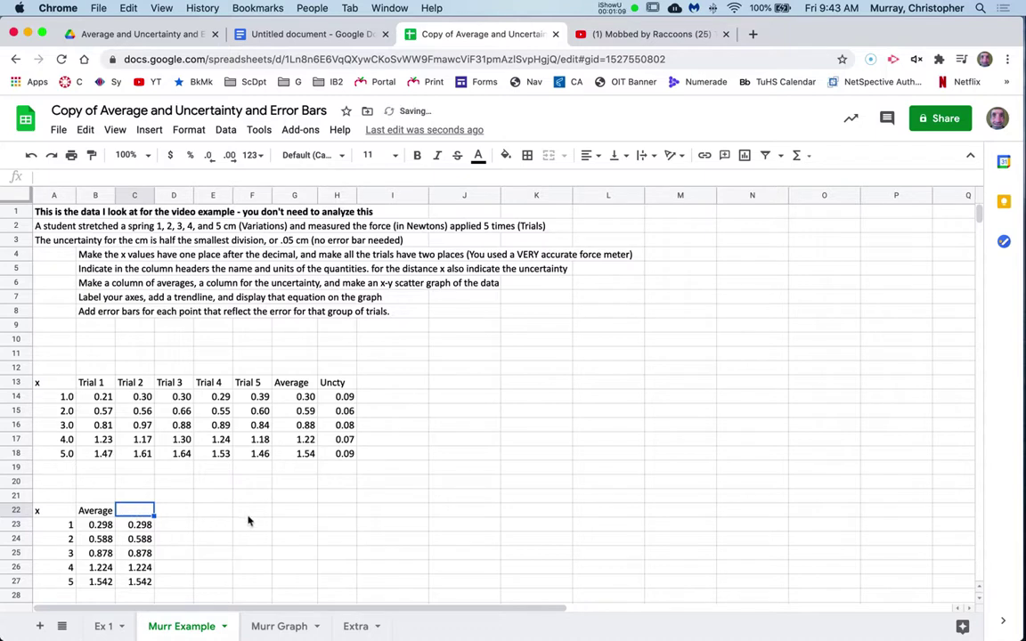
- Stagger the copied averages diagonally: 0.588 to D24, 0.878 to E25, 1.224 to F26, 1.542 to G27
scroll(248, 524, "down", 2)
scroll(248, 523, "down", 2)
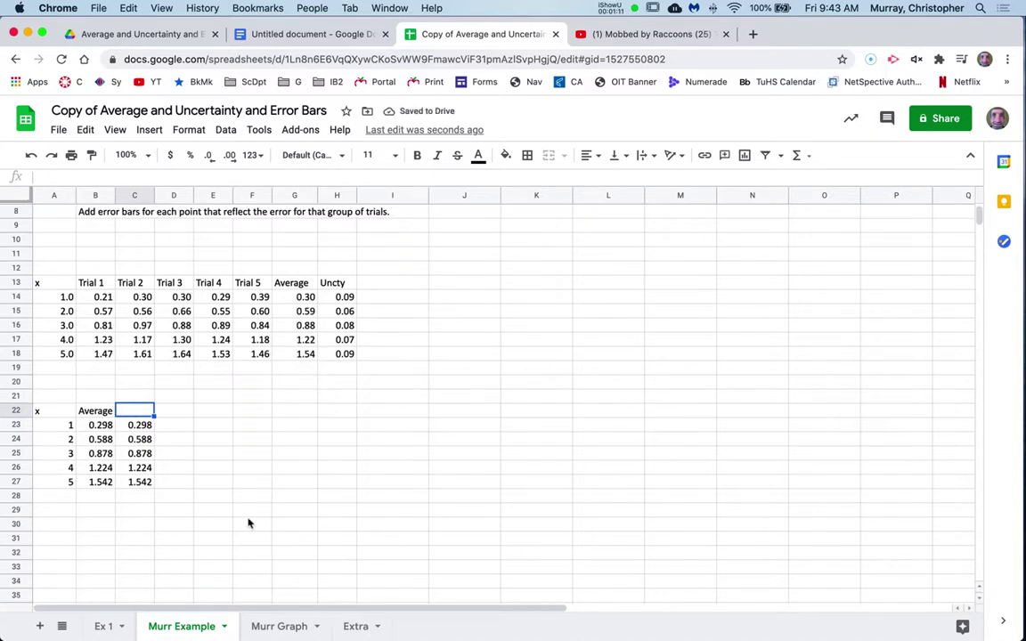
left_click(135, 413)
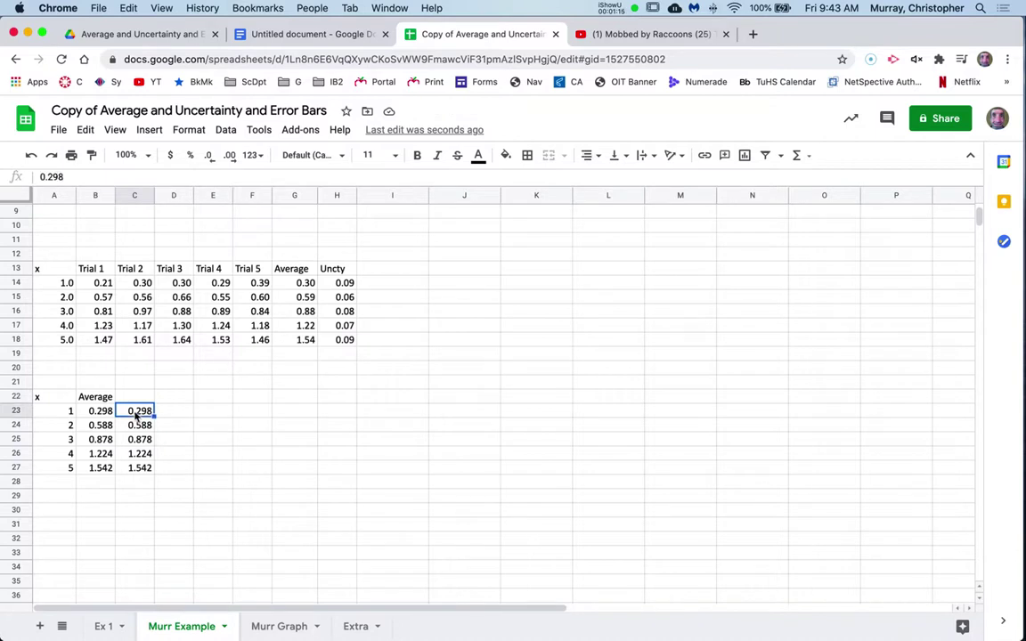
left_click(137, 426)
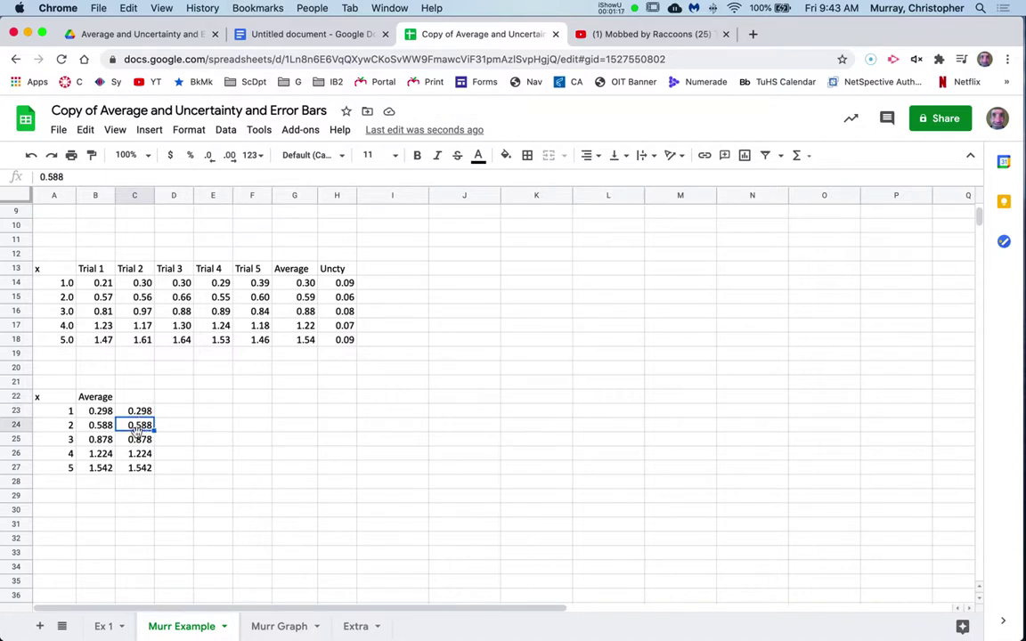
left_click_drag(137, 428, 214, 445)
left_click(147, 440)
left_click(138, 455)
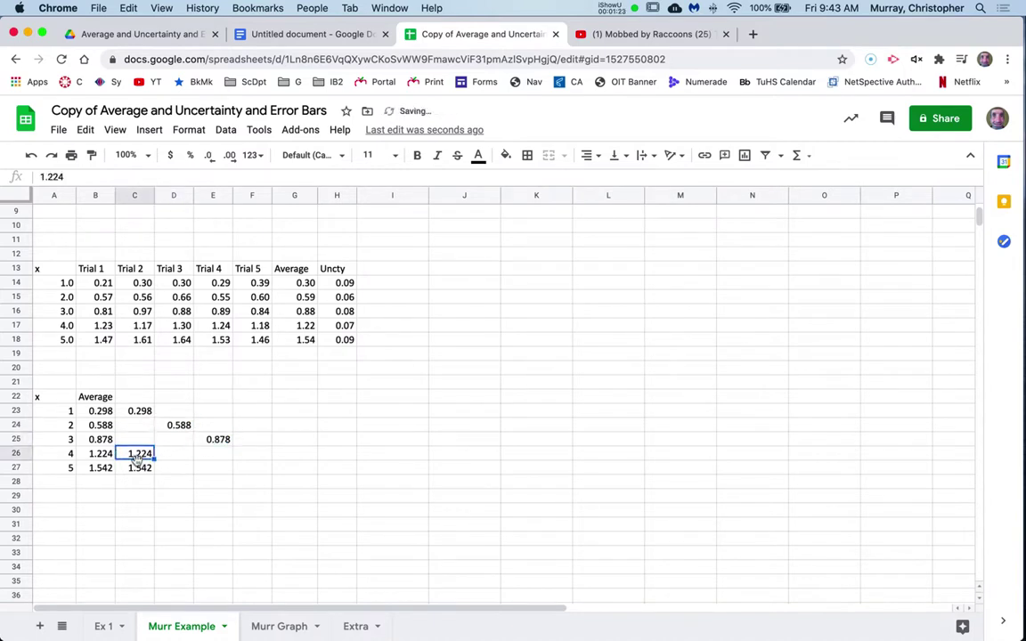
left_click_drag(138, 457, 240, 458)
left_click(136, 473)
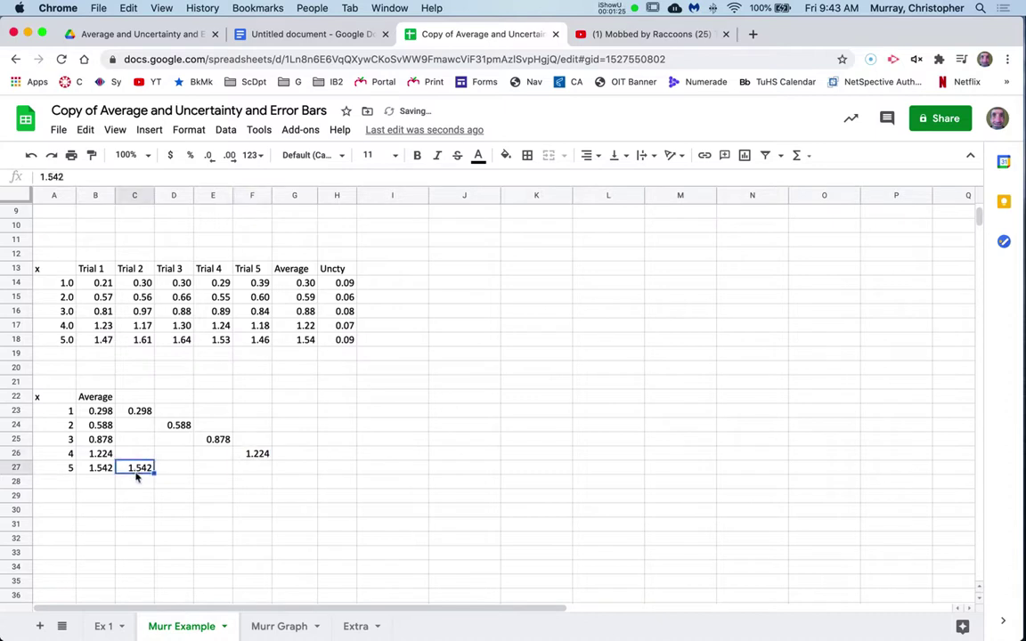
left_click_drag(136, 477, 289, 477)
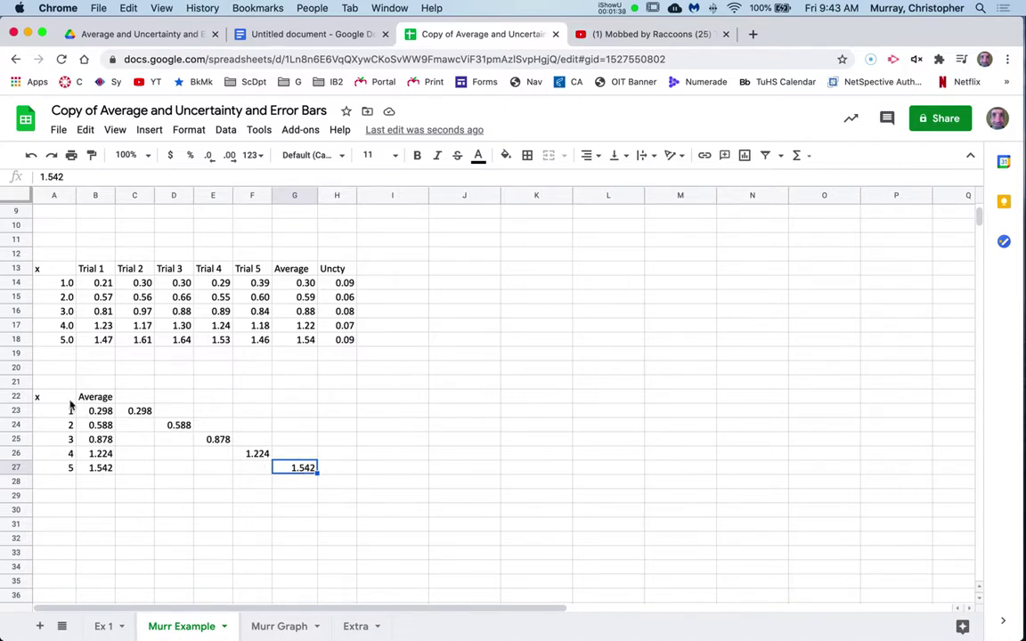
- Insert a scatter chart plotting the range A22:G27
left_click_drag(40, 398, 289, 467)
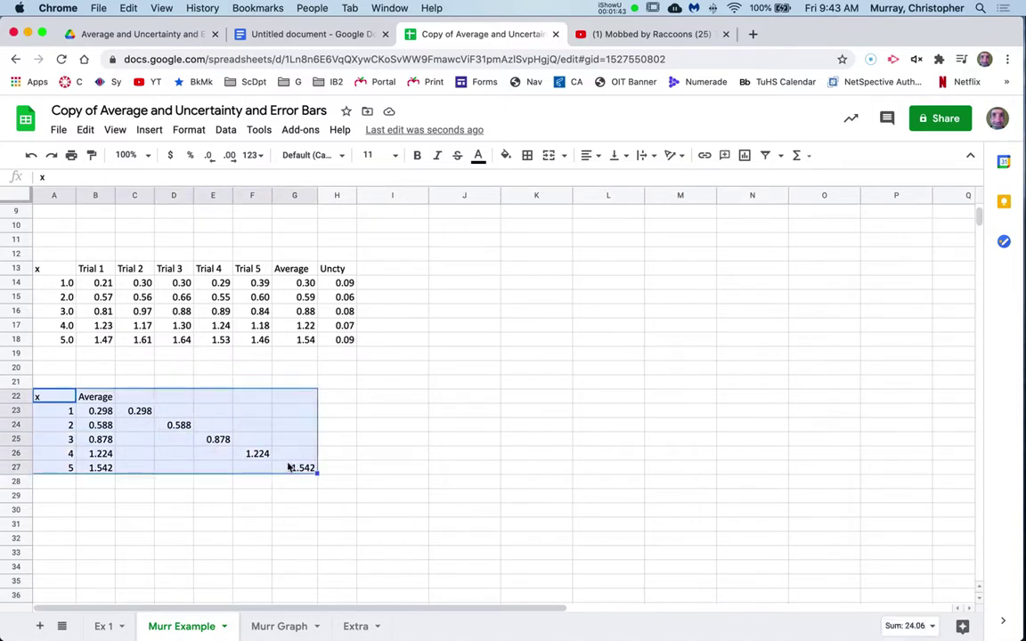
left_click(149, 130)
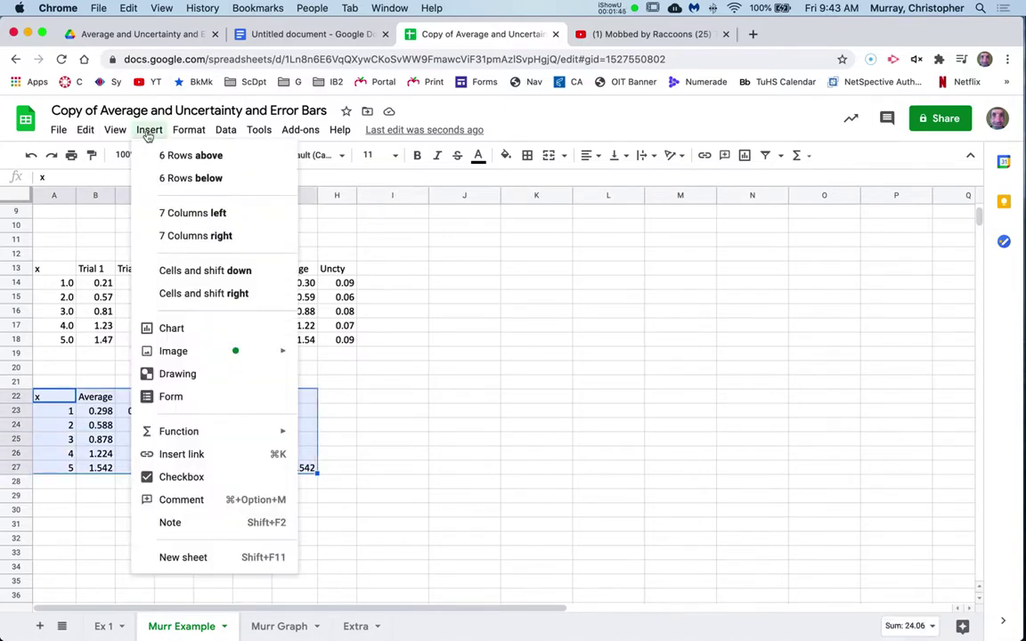
left_click(170, 329)
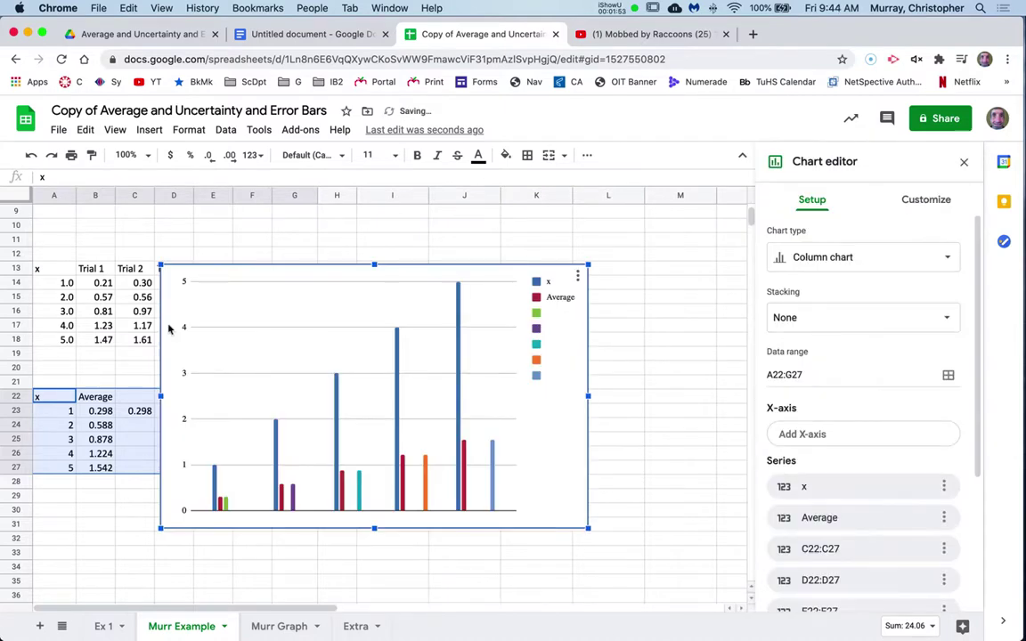
left_click(825, 260)
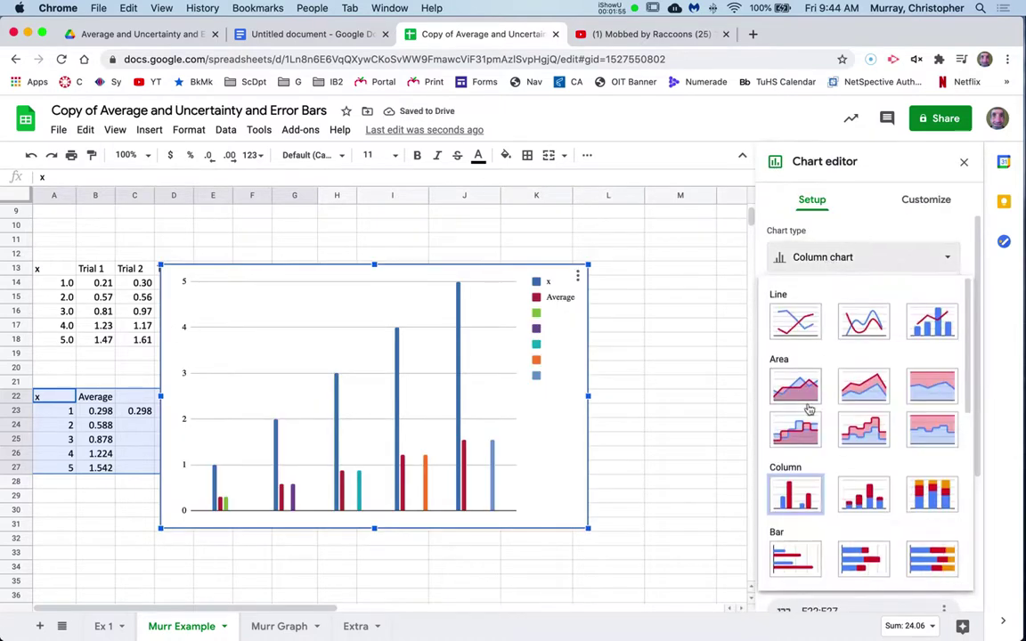
scroll(806, 427, "down", 5)
left_click(797, 474)
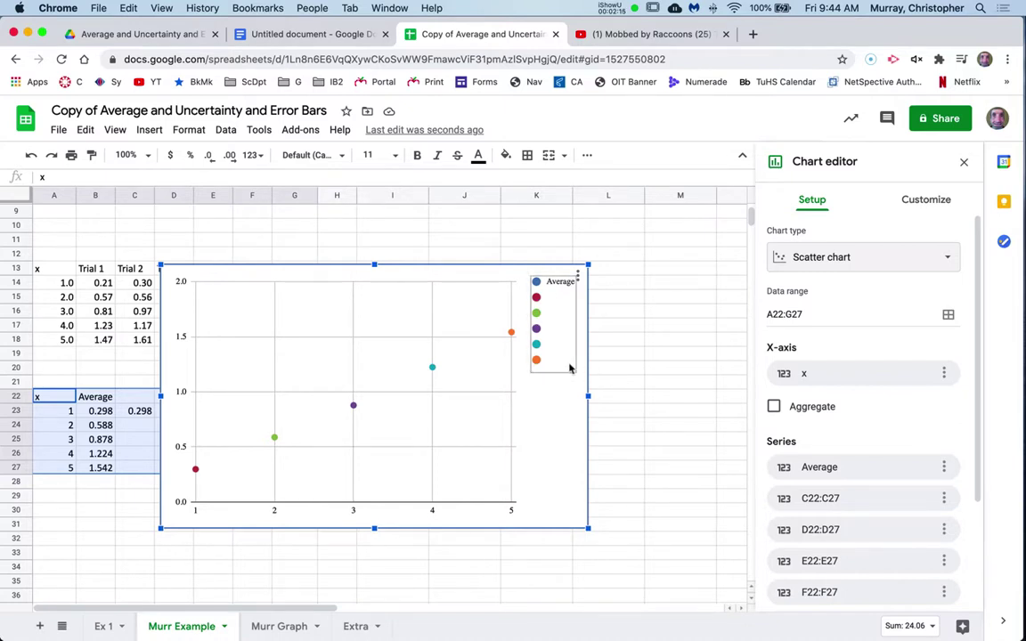
- Set the chart's horizontal axis minimum to 0 and maximum to 6
left_click(924, 201)
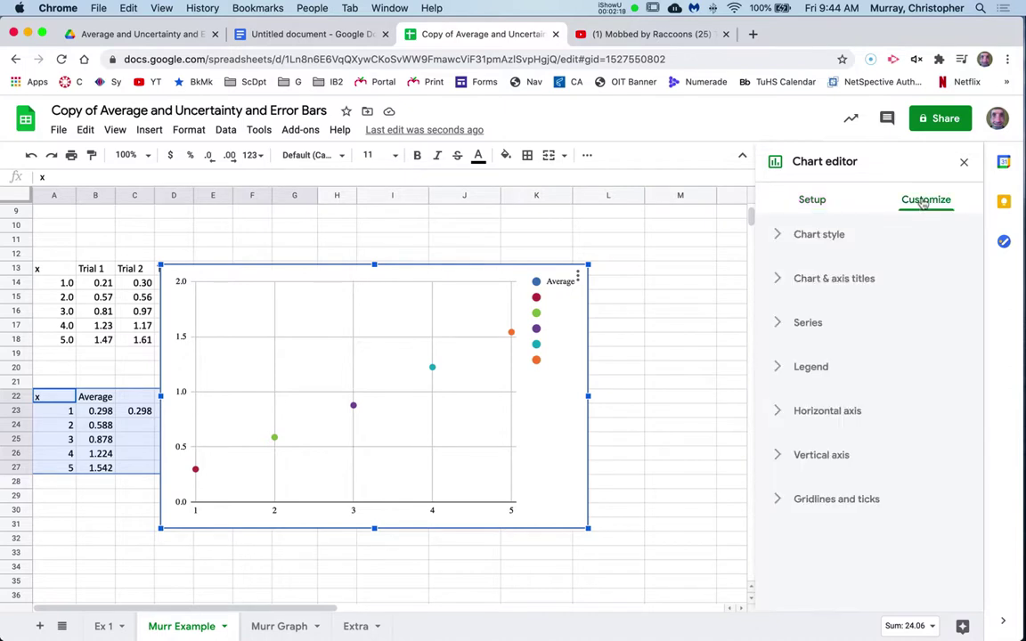
left_click(814, 411)
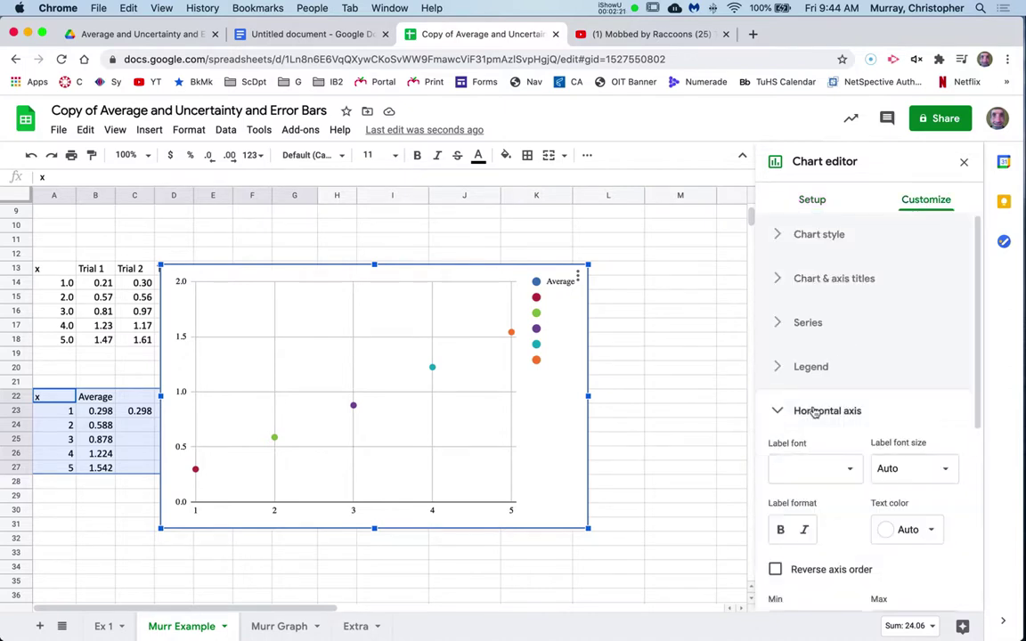
scroll(806, 417, "down", 2)
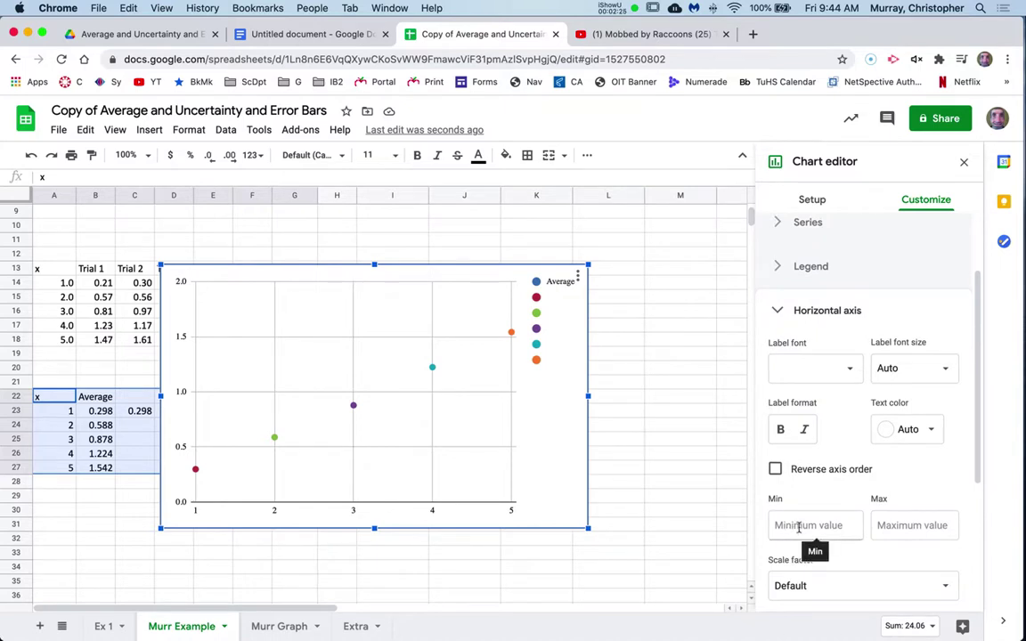
left_click(799, 526)
type("0")
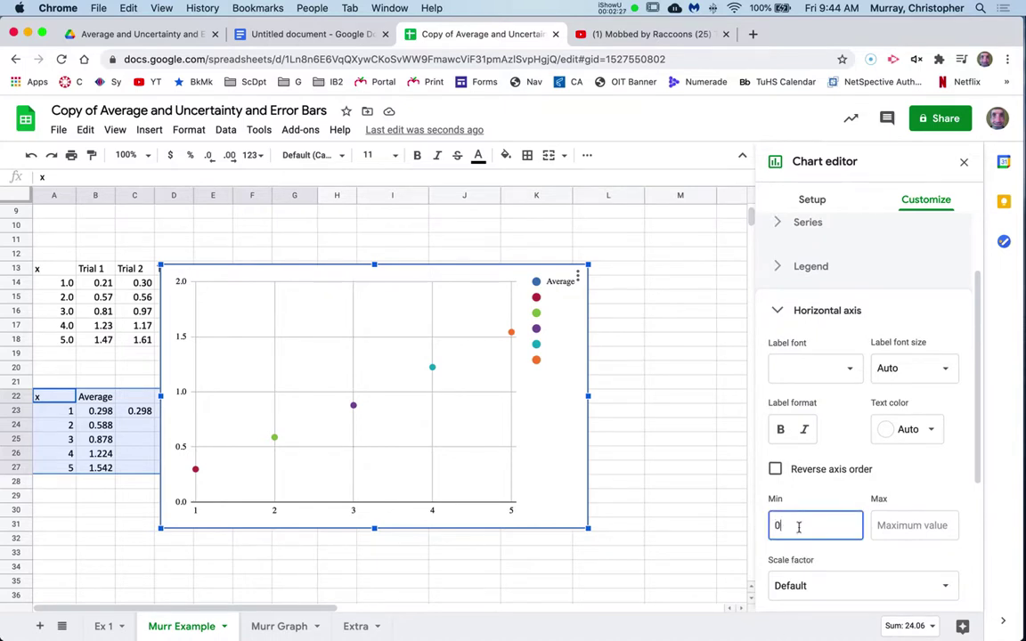
left_click(885, 527)
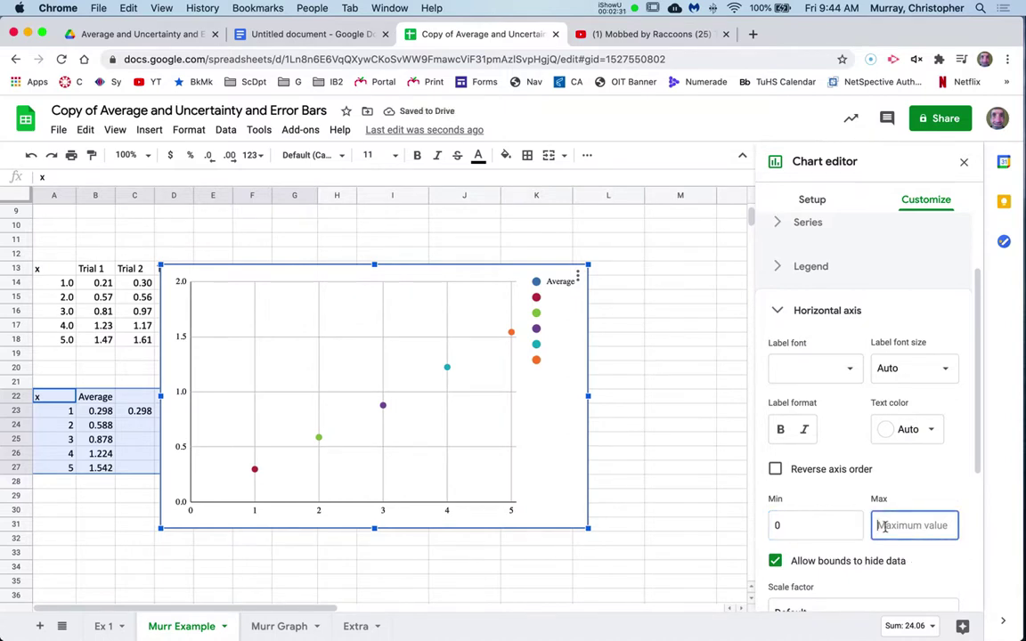
type("6")
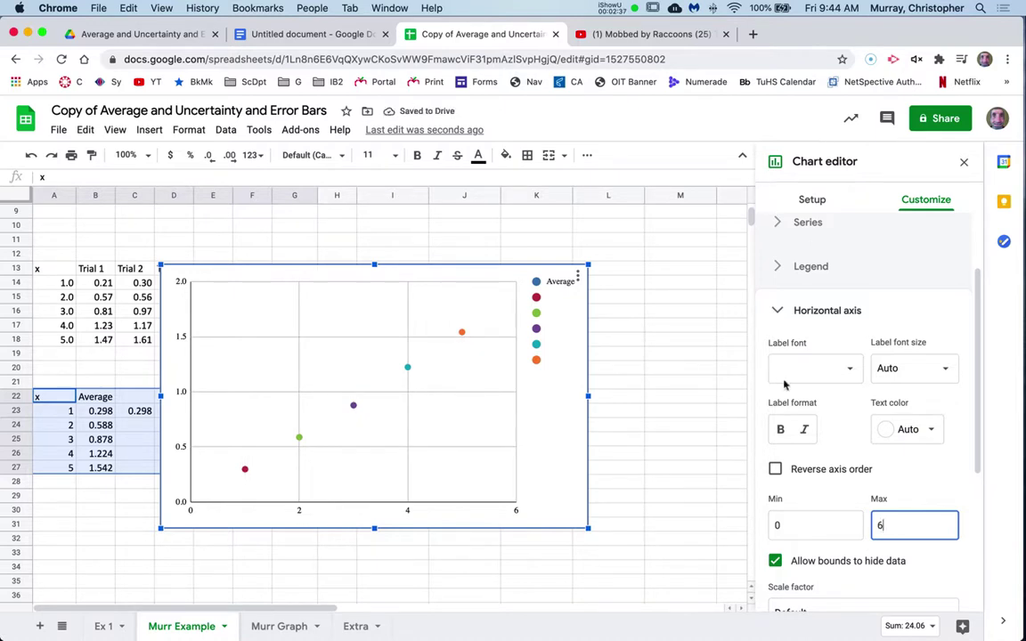
left_click(778, 312)
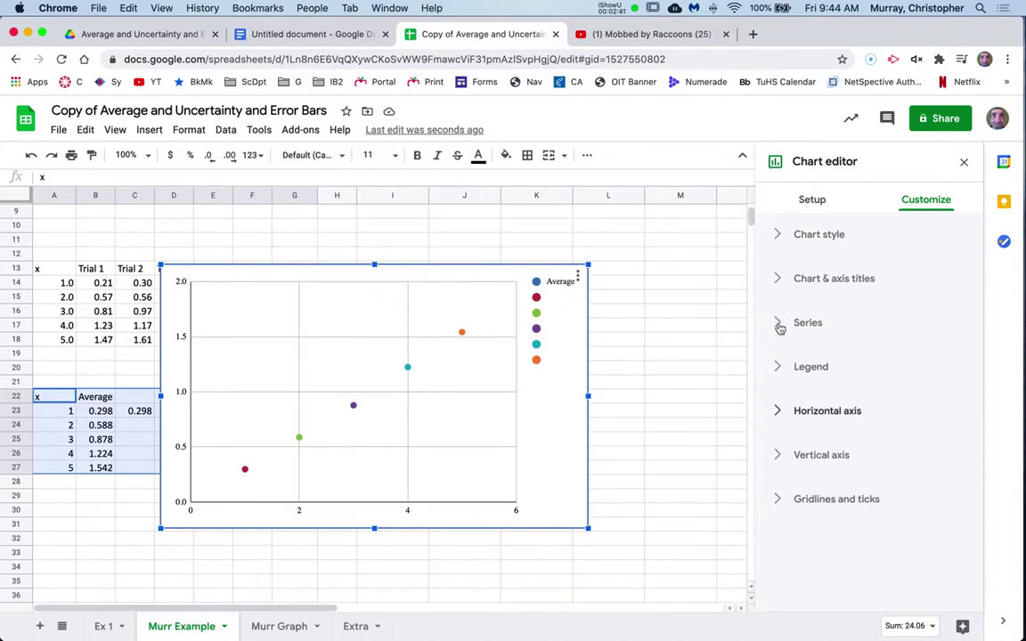
- Set the vertical axis minimum to 0 and maximum to 2
left_click(777, 456)
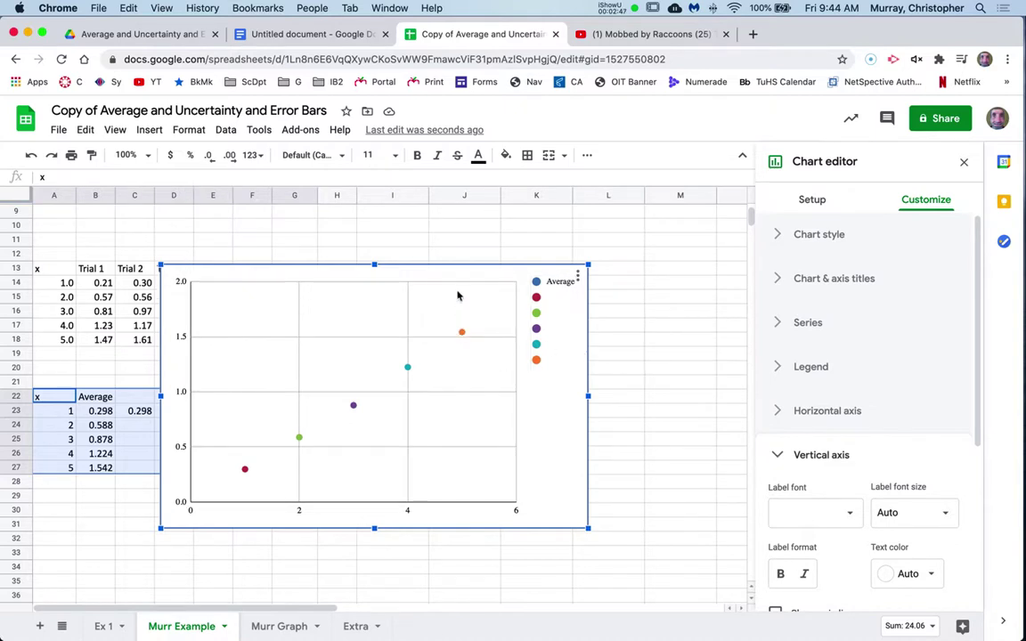
scroll(813, 540, "down", 3)
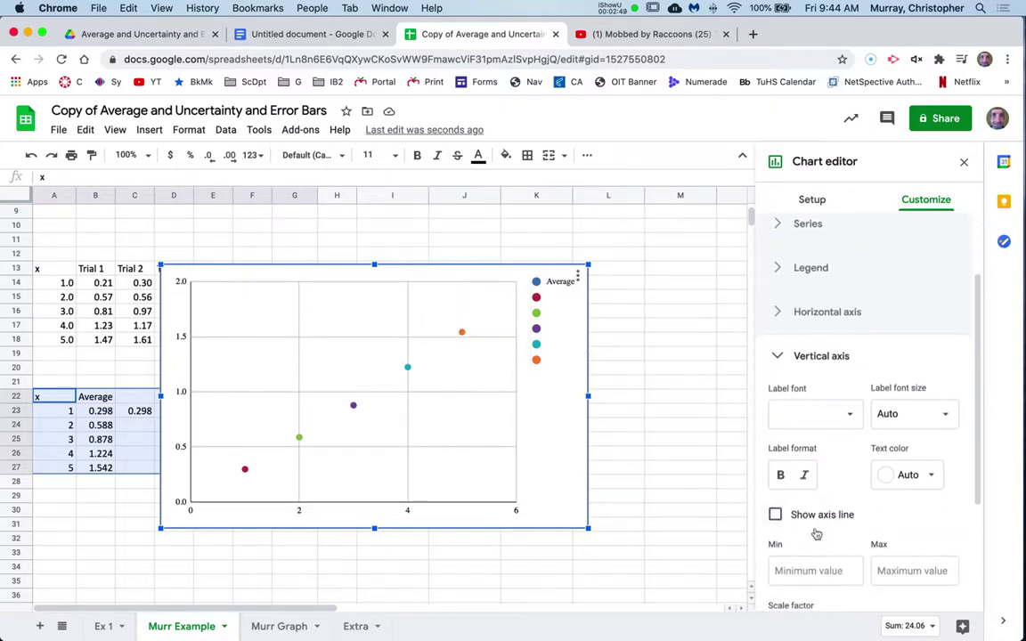
left_click(807, 570)
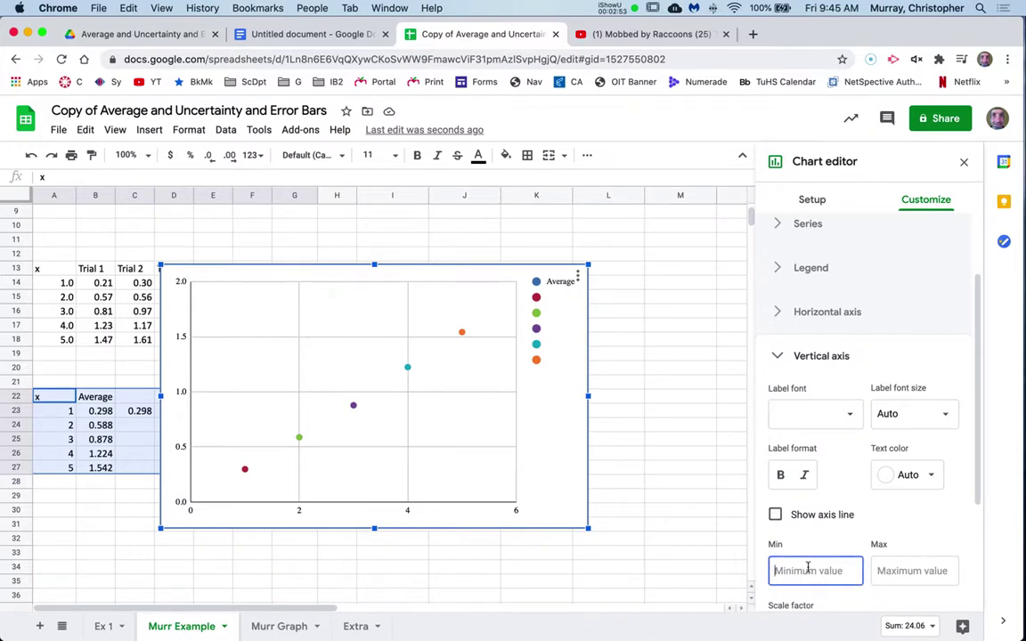
type("0")
left_click(892, 574)
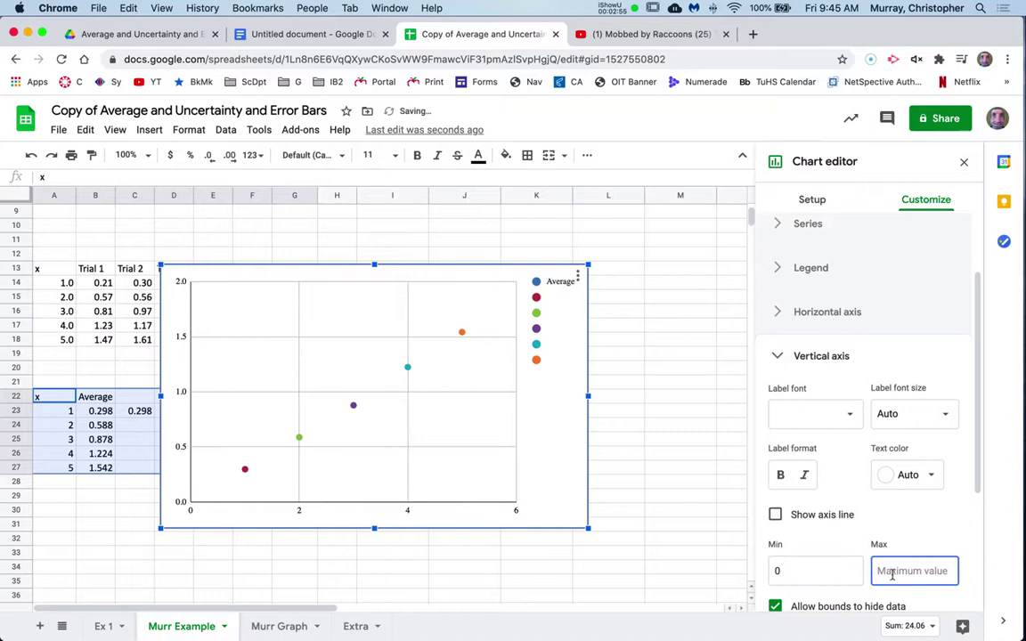
type("2")
left_click(779, 356)
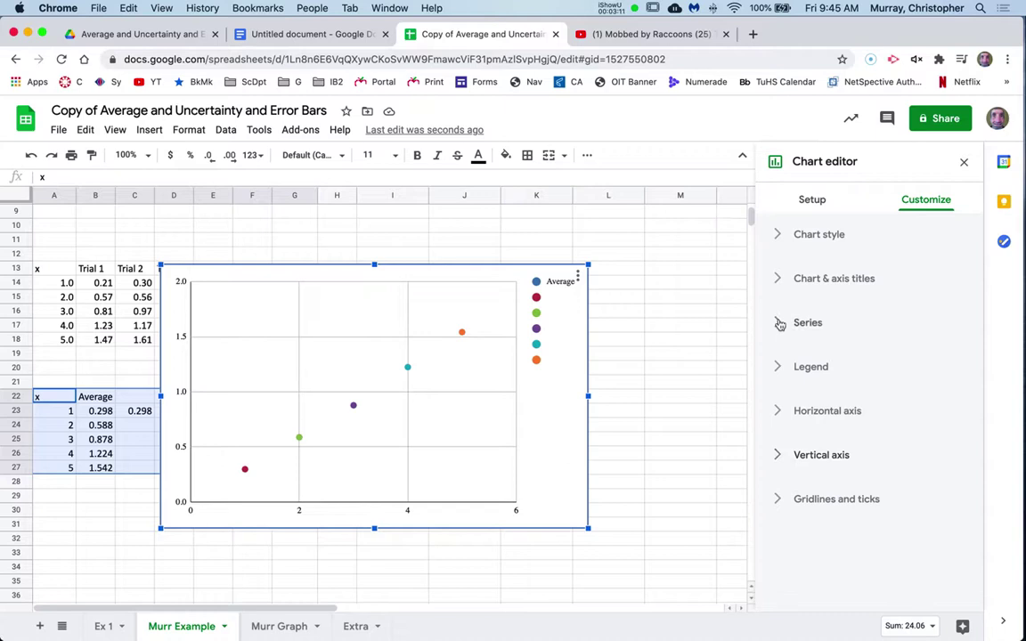
- Make points in all series 3px diamonds
left_click(781, 324)
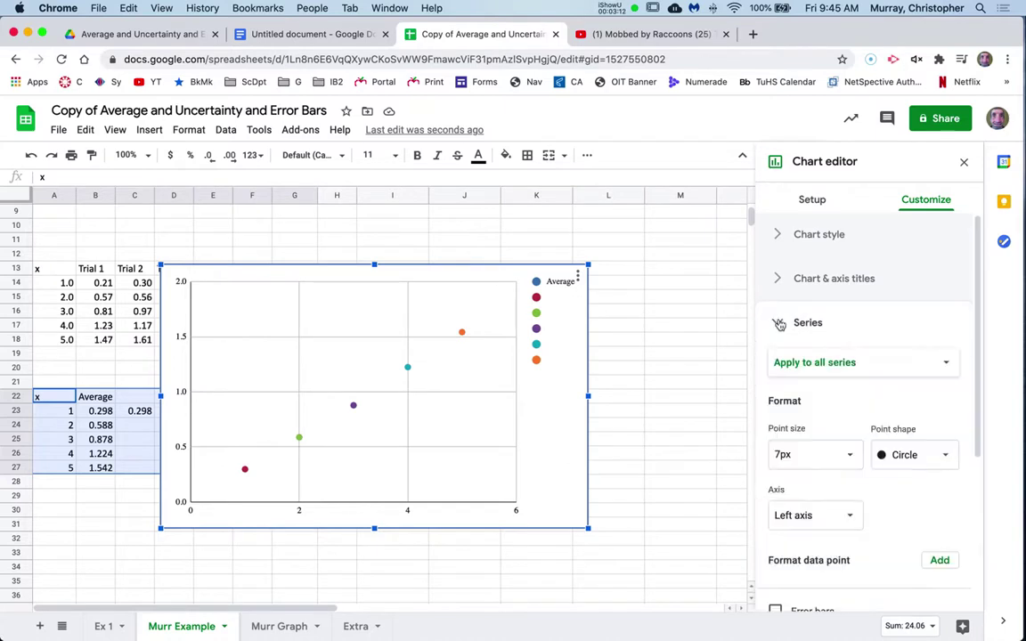
left_click(841, 372)
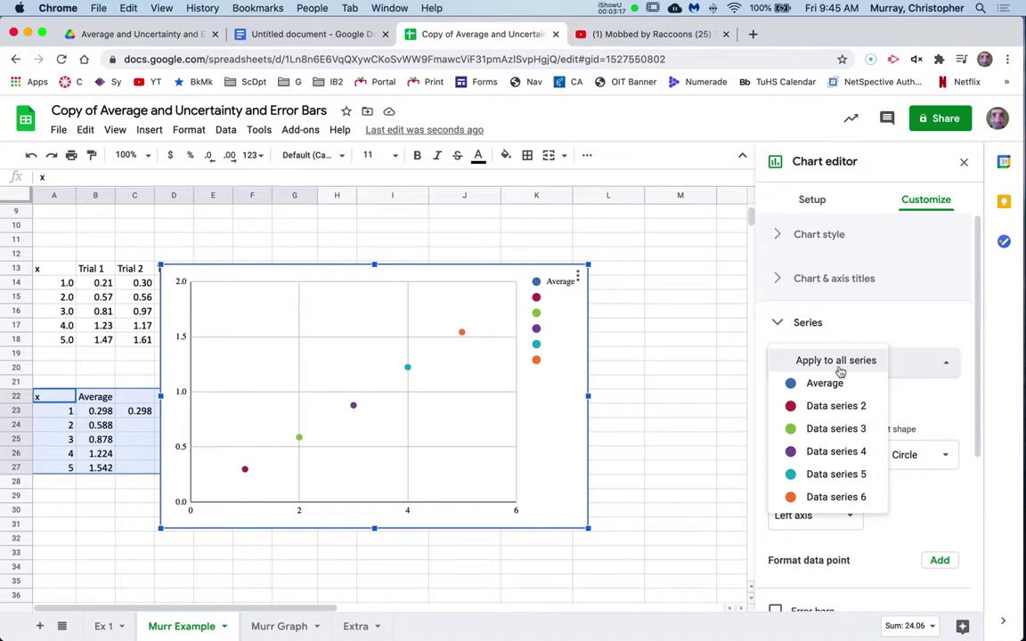
left_click(838, 367)
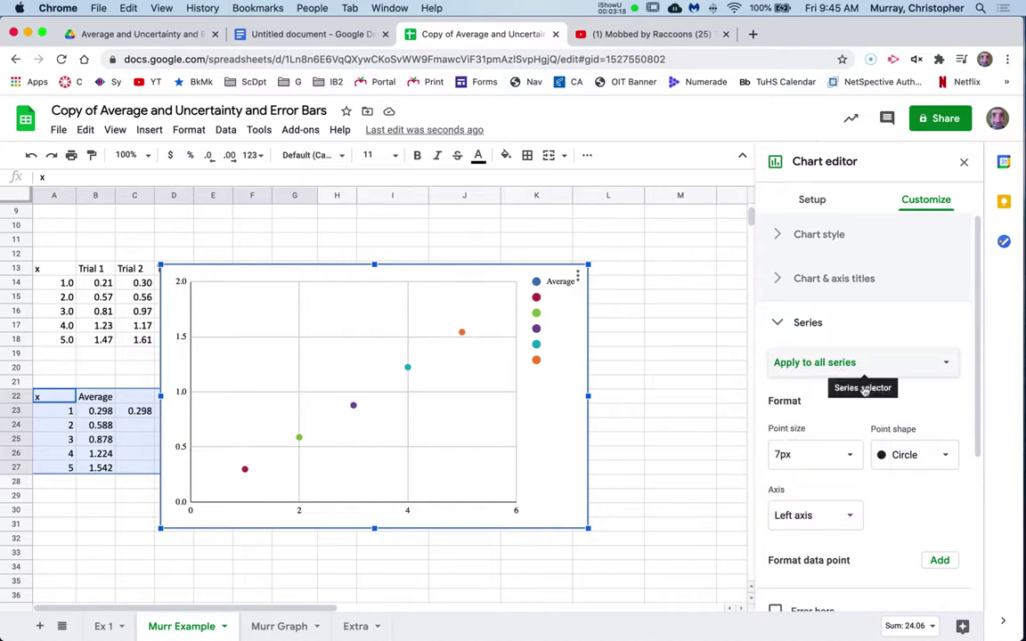
left_click(922, 458)
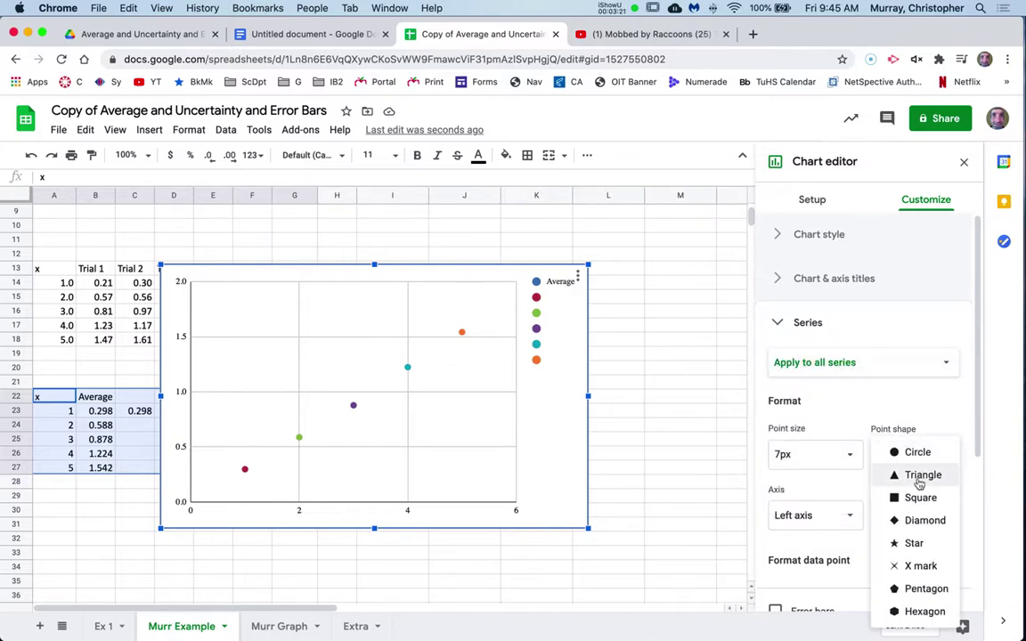
left_click(920, 526)
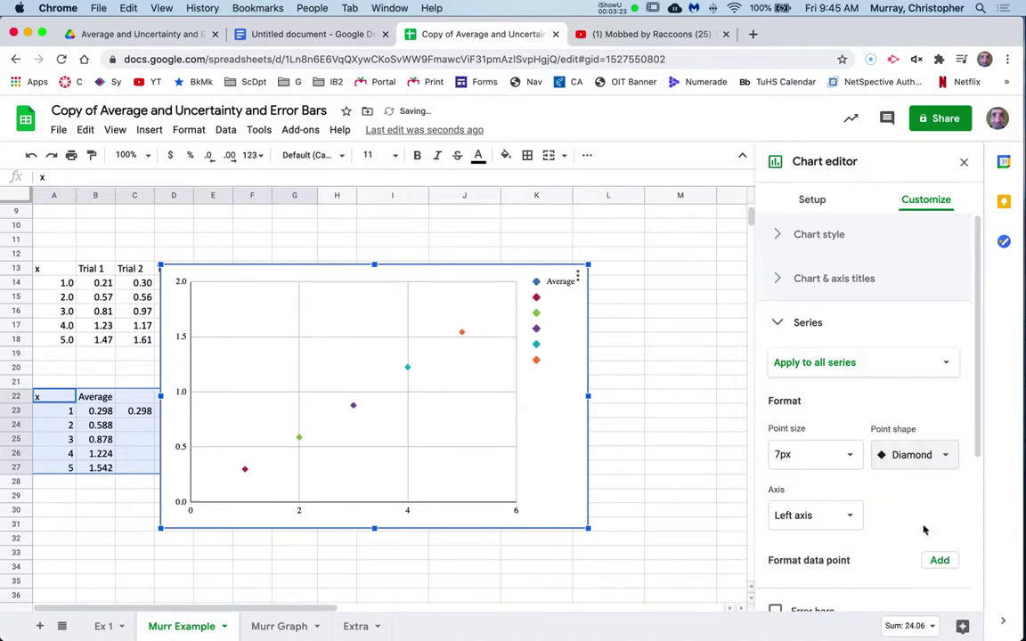
left_click(850, 463)
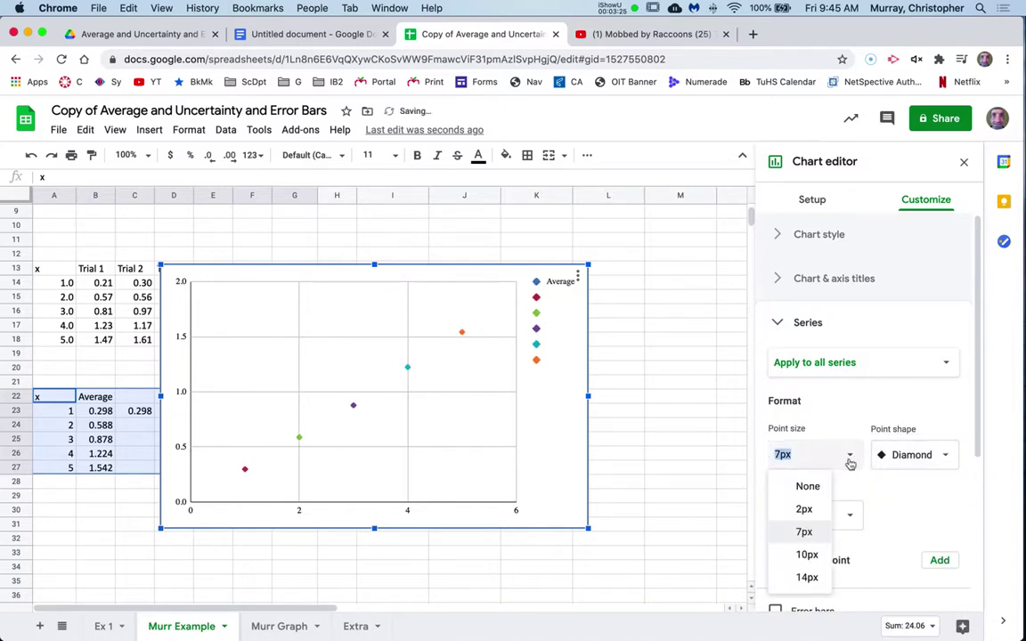
left_click(807, 507)
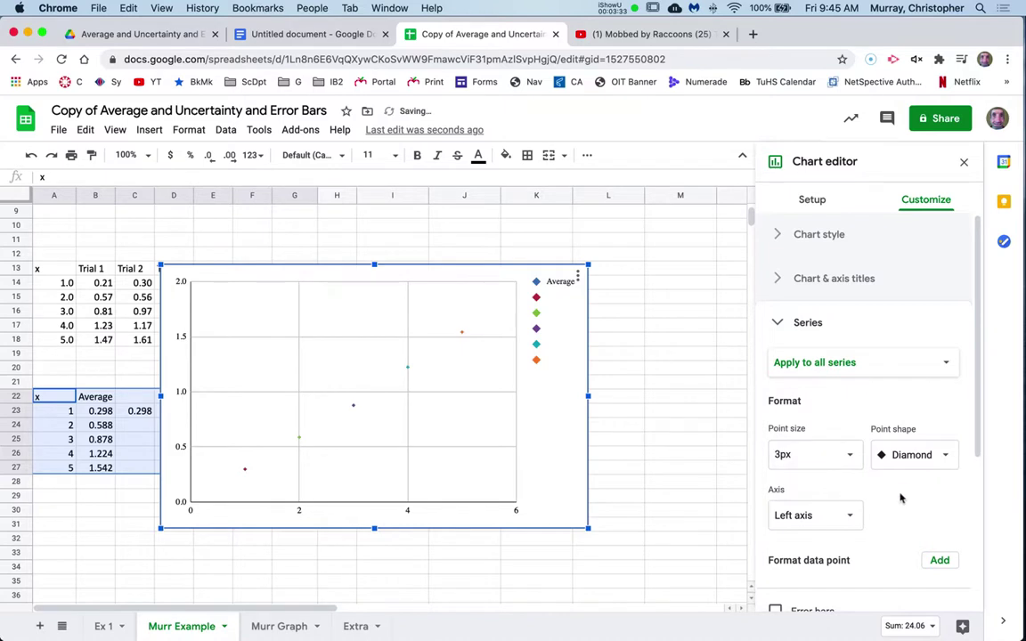
scroll(895, 481, "down", 2)
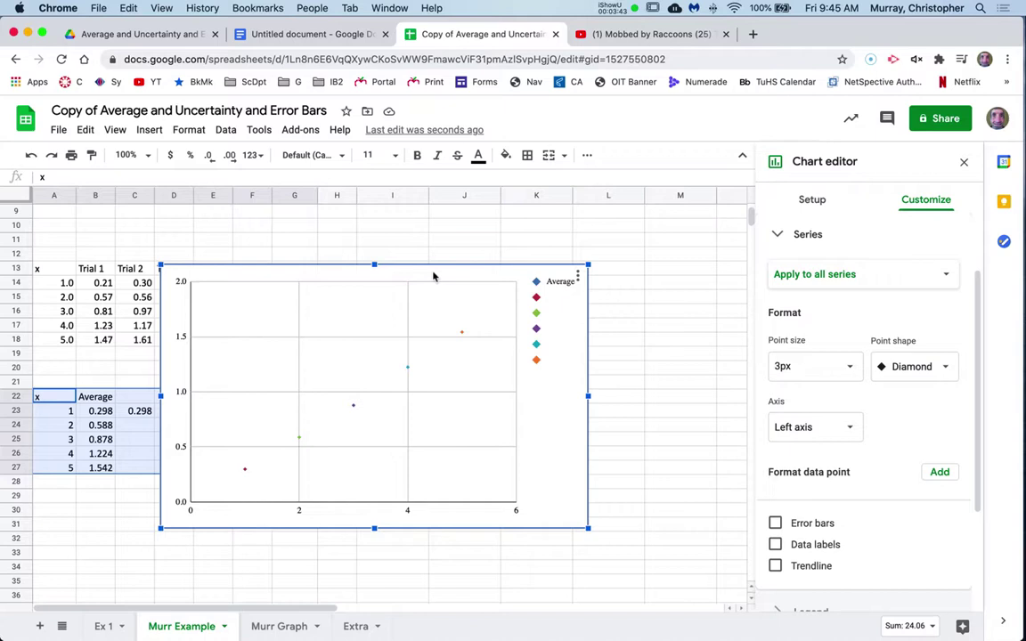
- Move the chart right and narrow it so the Trial 3–5 and Uncty columns show
left_click_drag(433, 277, 605, 223)
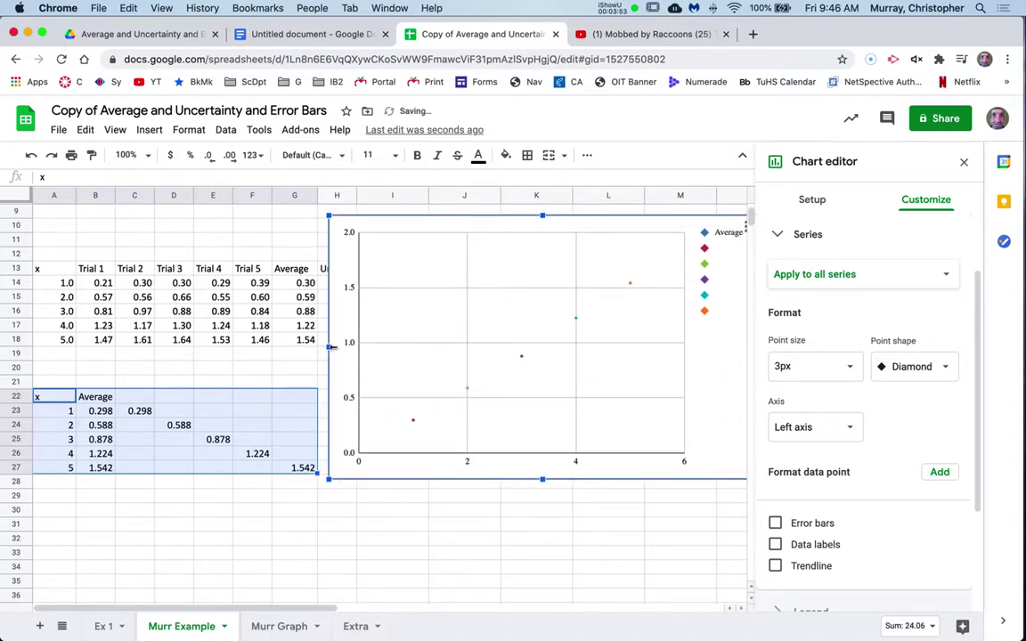
left_click_drag(330, 347, 364, 349)
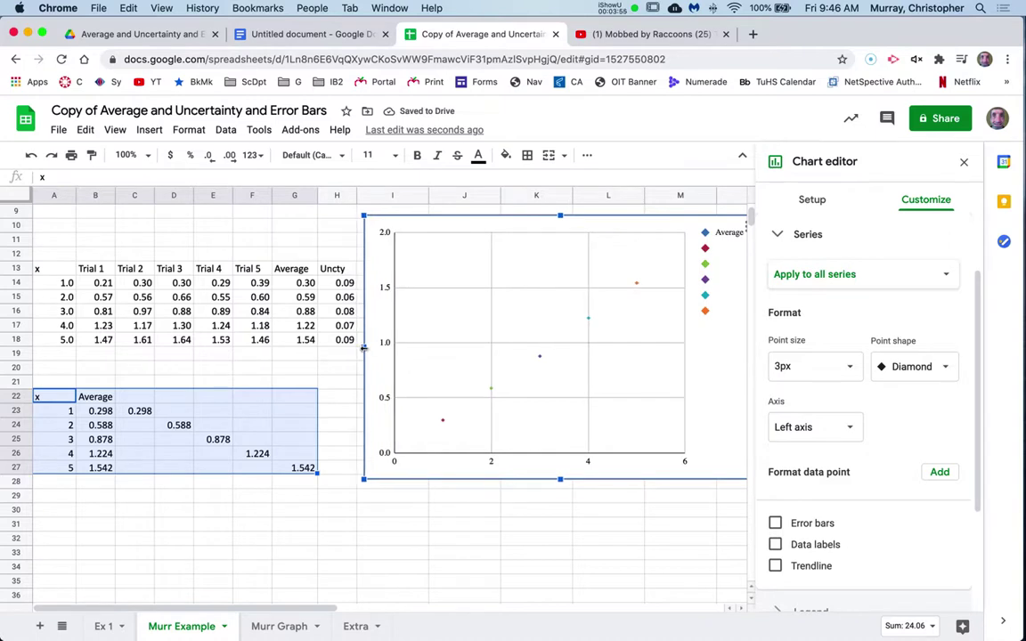
- Give Data series 2 (the x = 1 point) constant error bars of 0.09
left_click(857, 278)
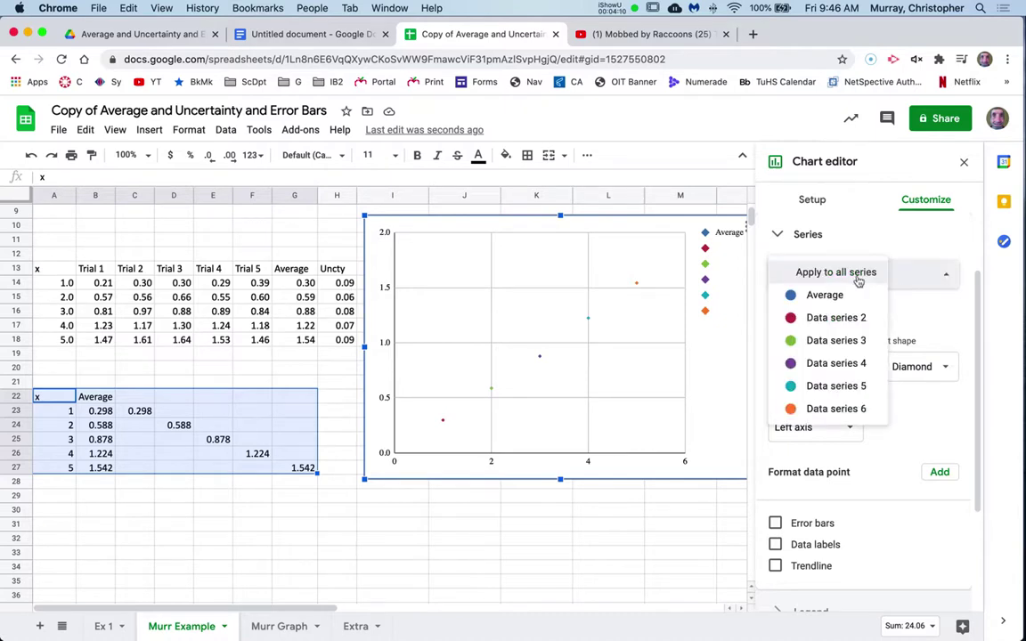
left_click(846, 321)
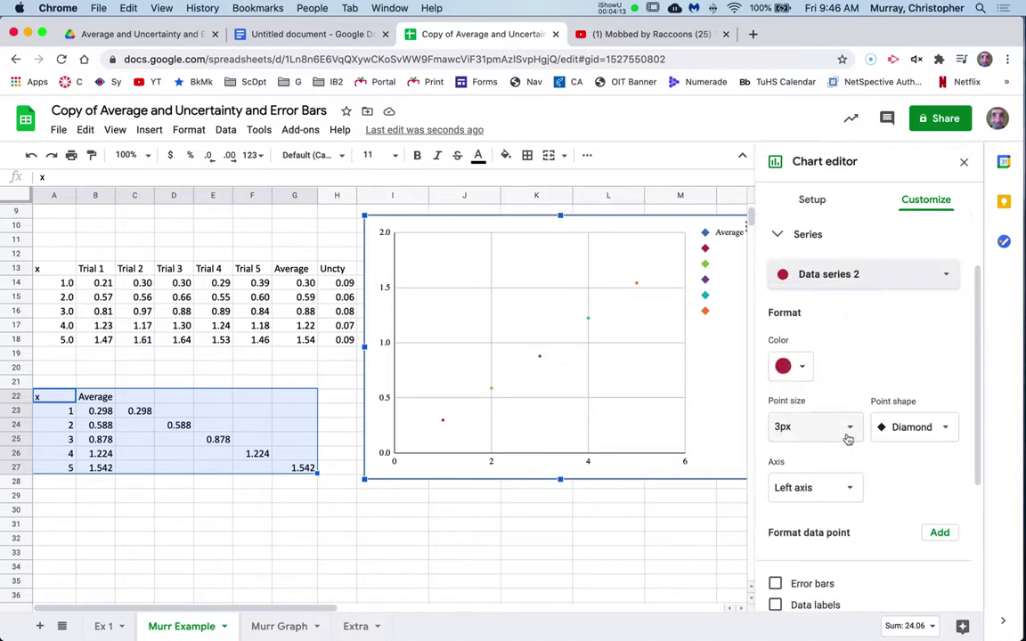
scroll(828, 418, "down", 3)
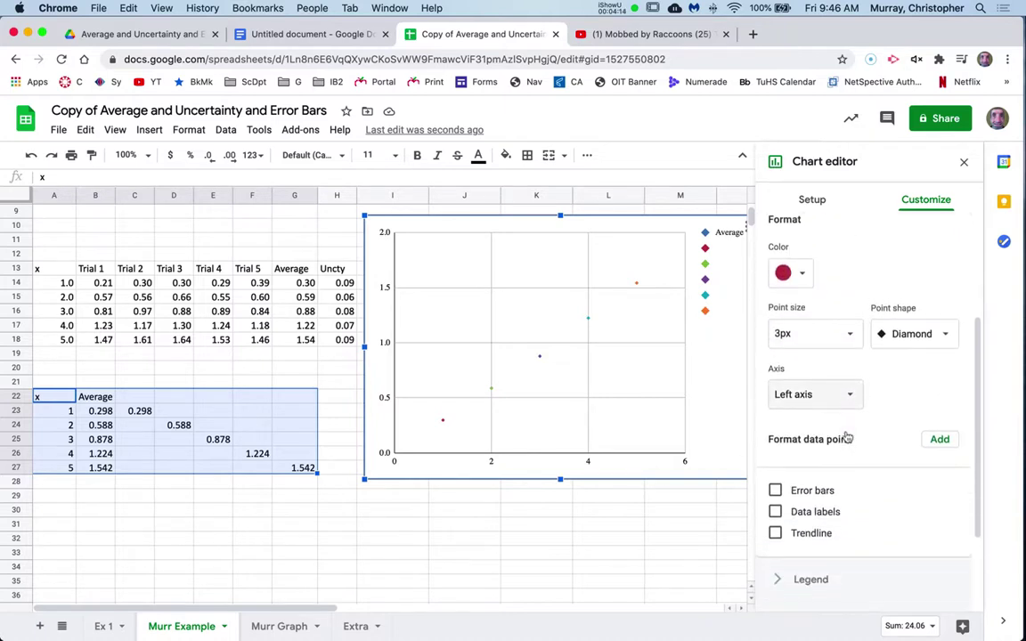
left_click(775, 486)
scroll(776, 488, "down", 2)
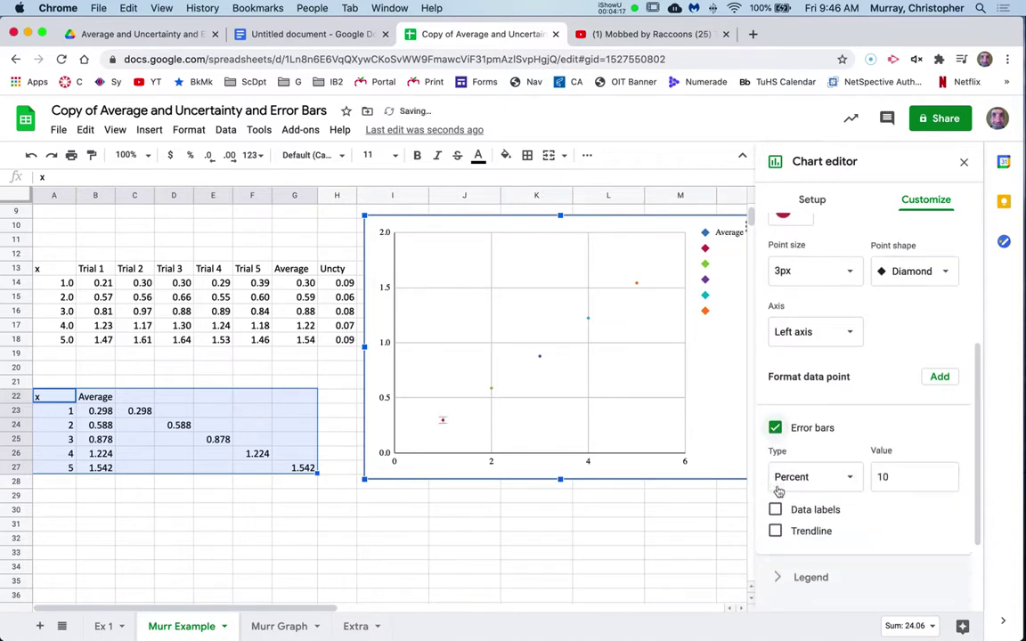
left_click(851, 478)
left_click(833, 453)
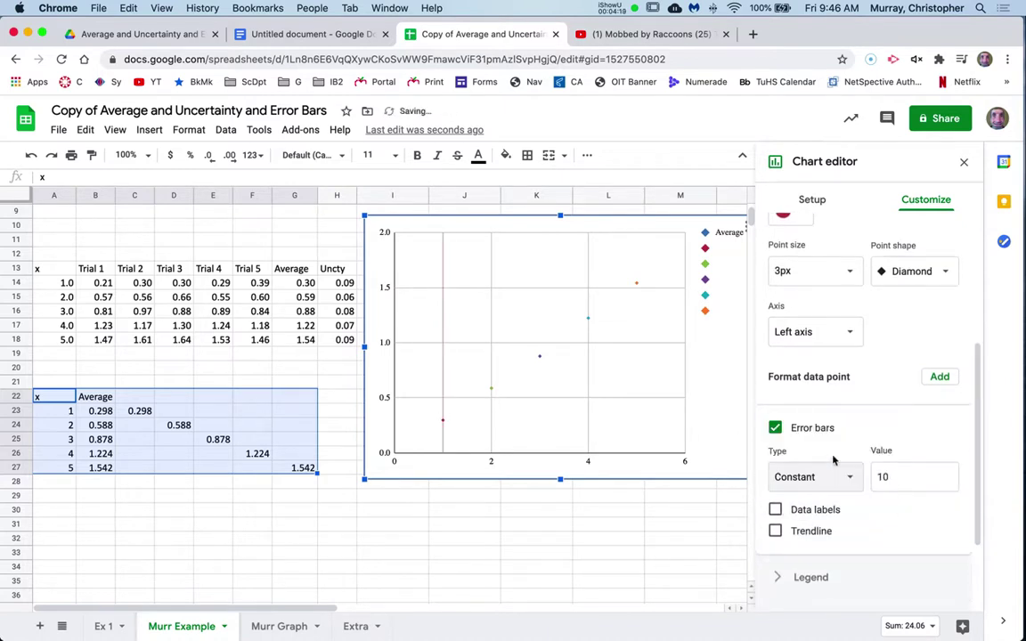
left_click(882, 476)
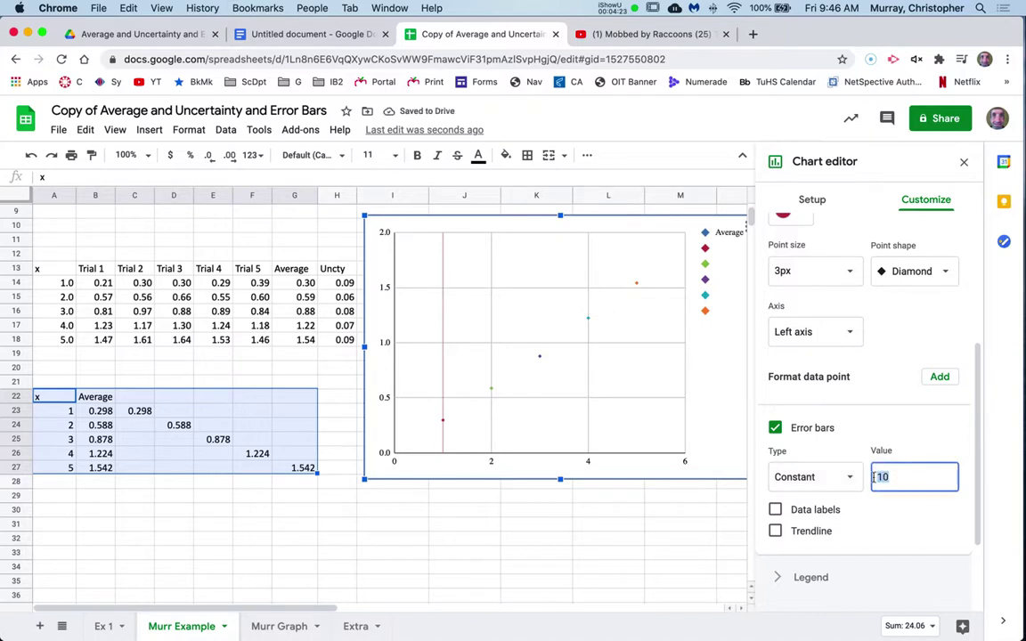
type(".09")
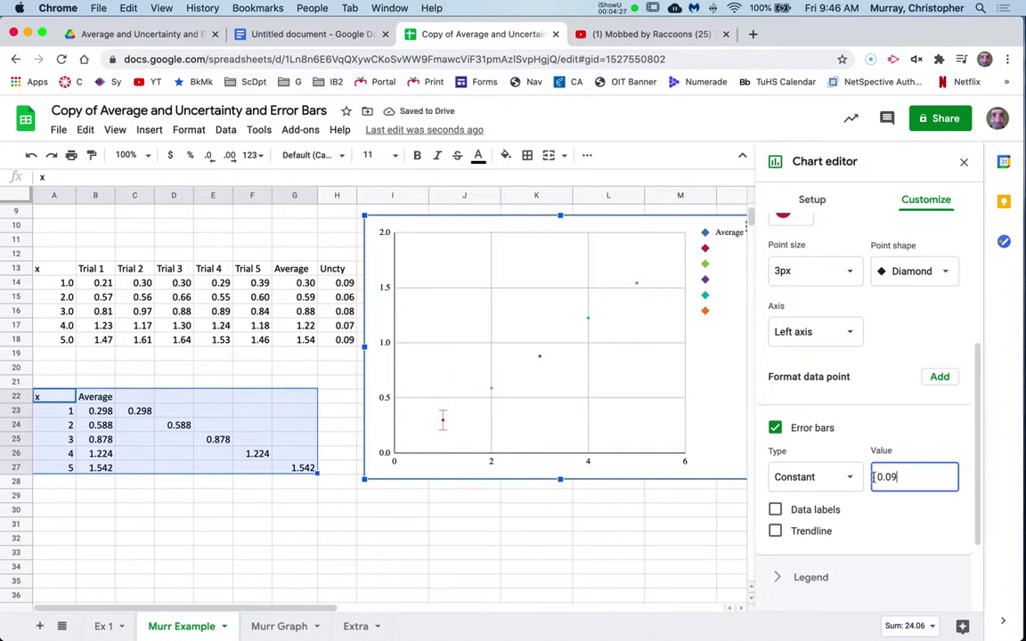
- Colour Data series 2 black
scroll(860, 392, "up", 2)
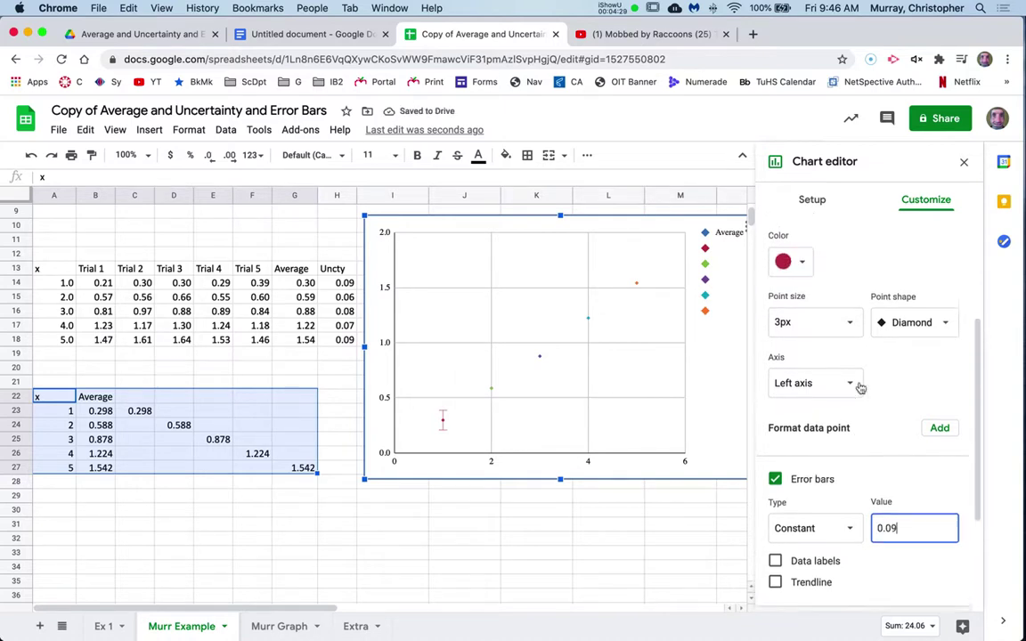
left_click(795, 269)
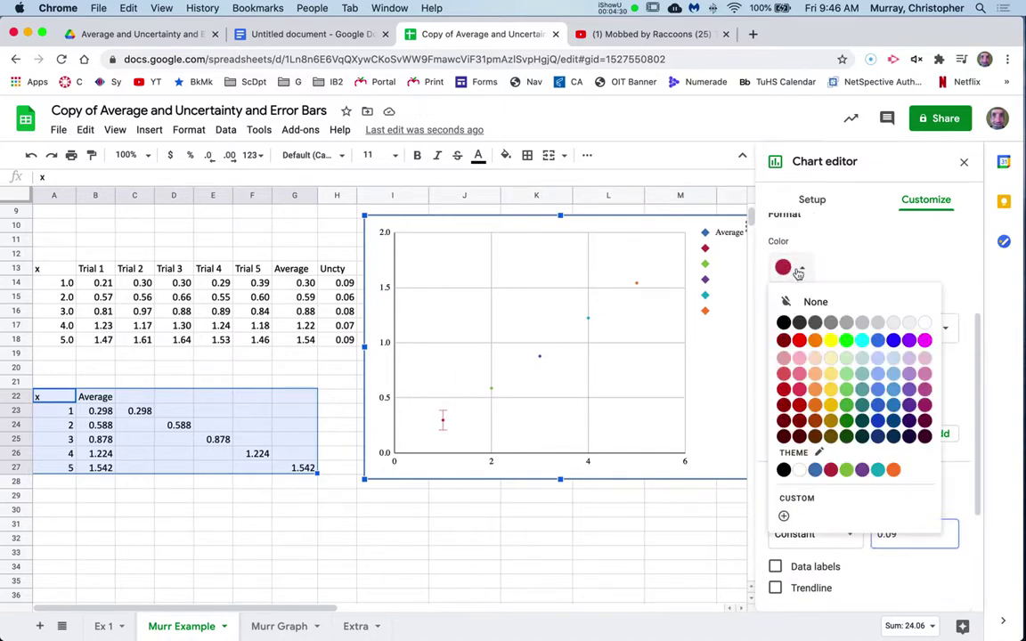
left_click(783, 322)
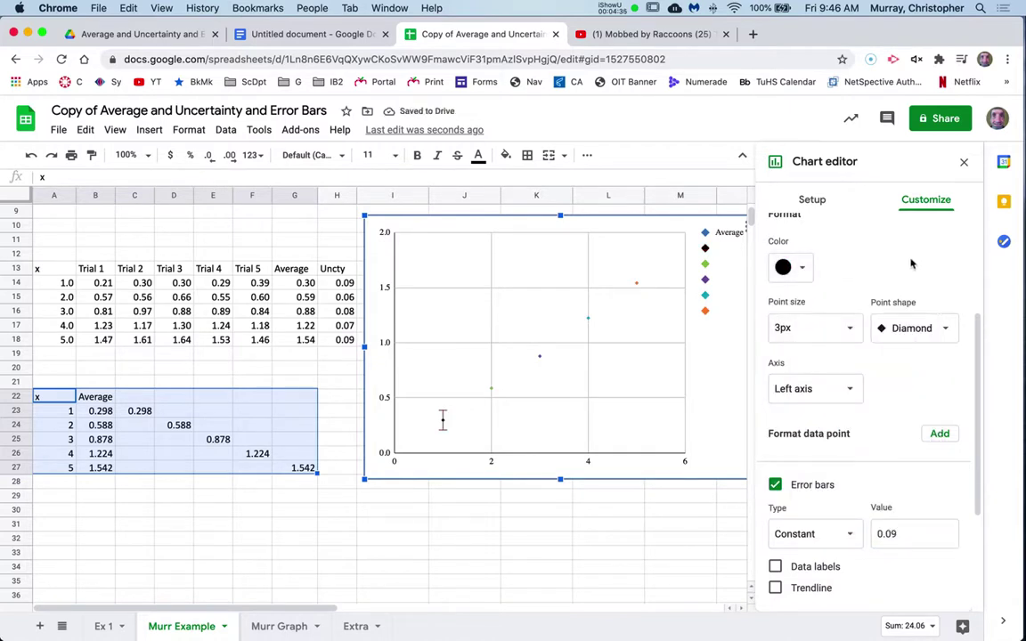
scroll(911, 264, "up", 3)
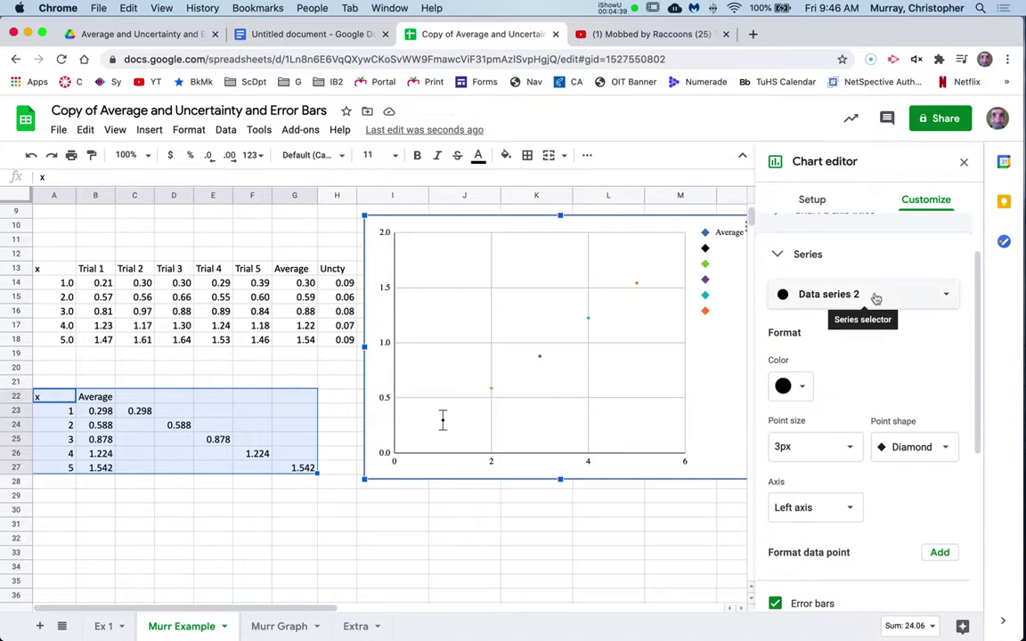
- Colour Data series 3 (the x = 2 point) black
left_click(875, 298)
left_click(862, 314)
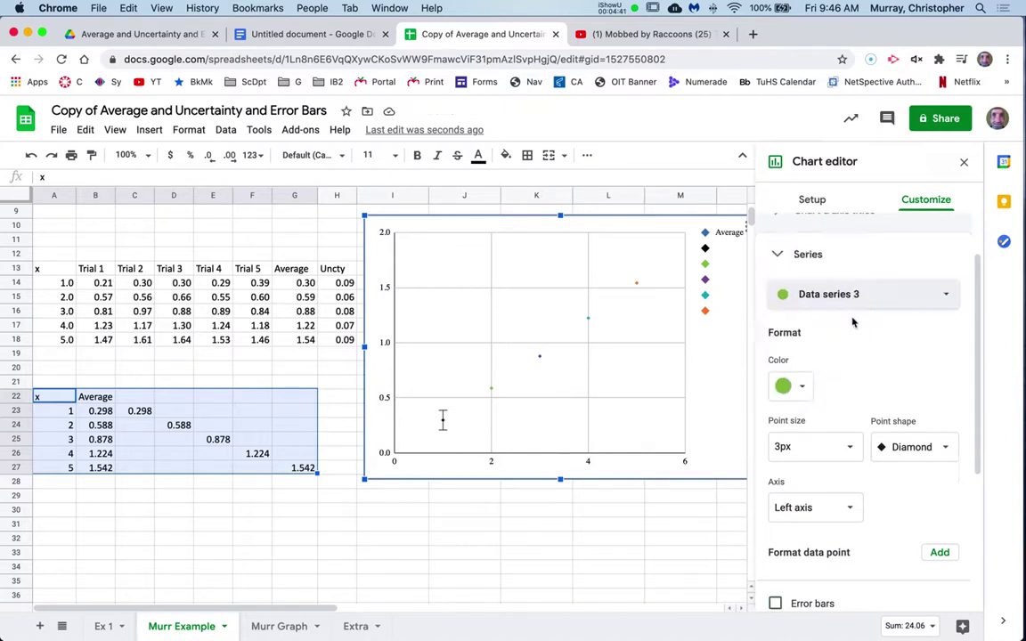
left_click(790, 385)
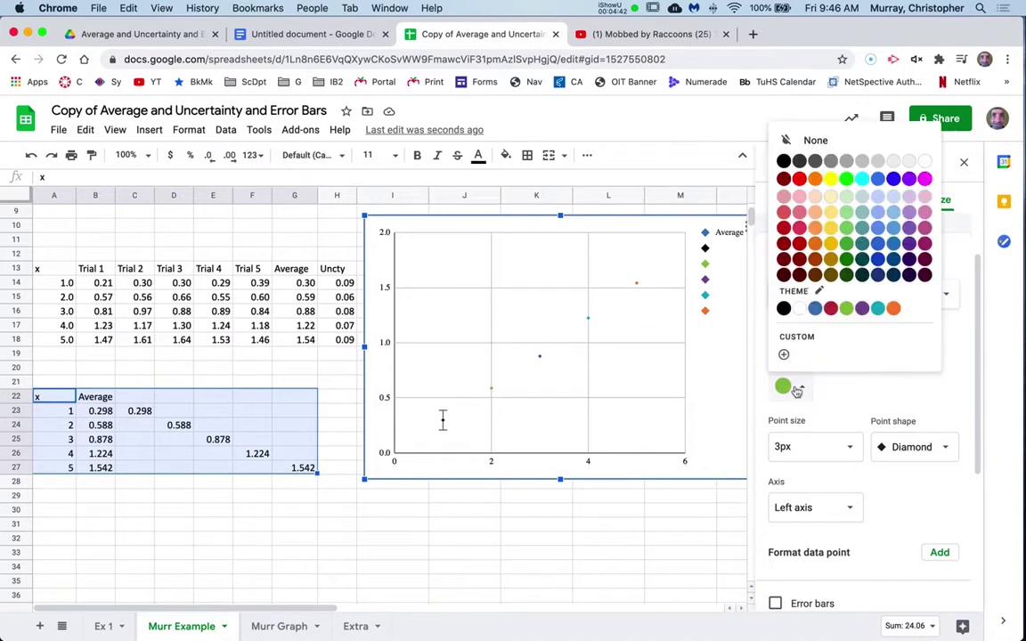
left_click(783, 162)
- Add constant 0.06 error bars to Data series 3
scroll(877, 476, "down", 3)
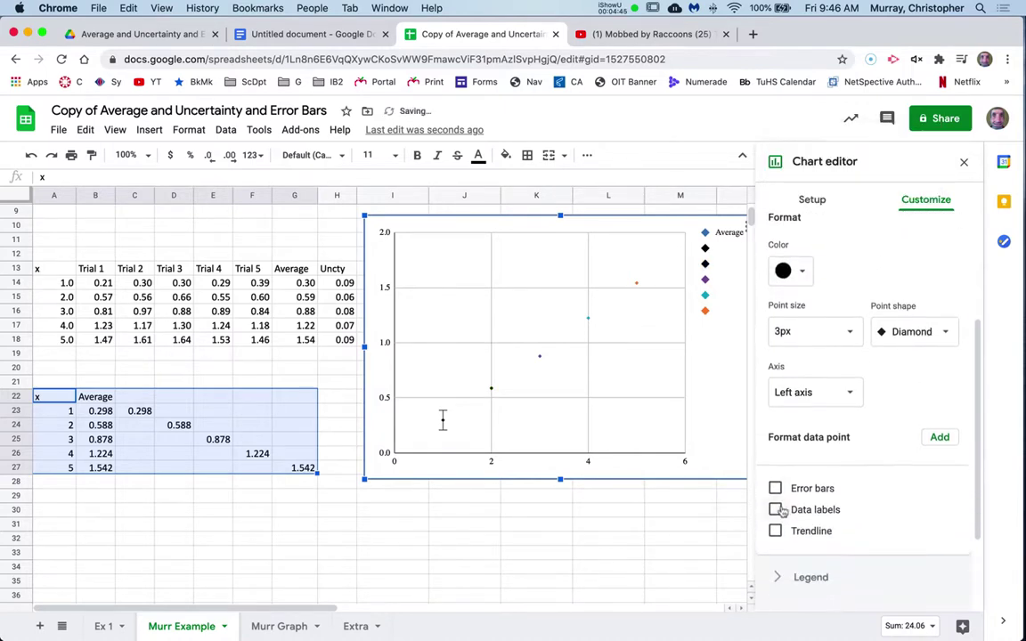
left_click(775, 488)
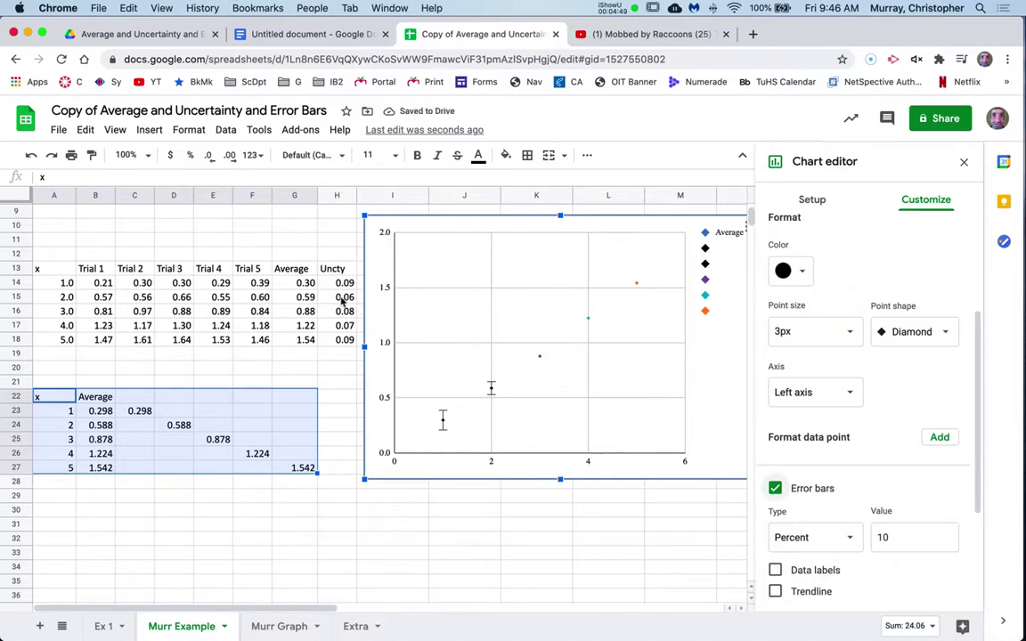
left_click_drag(898, 534, 868, 540)
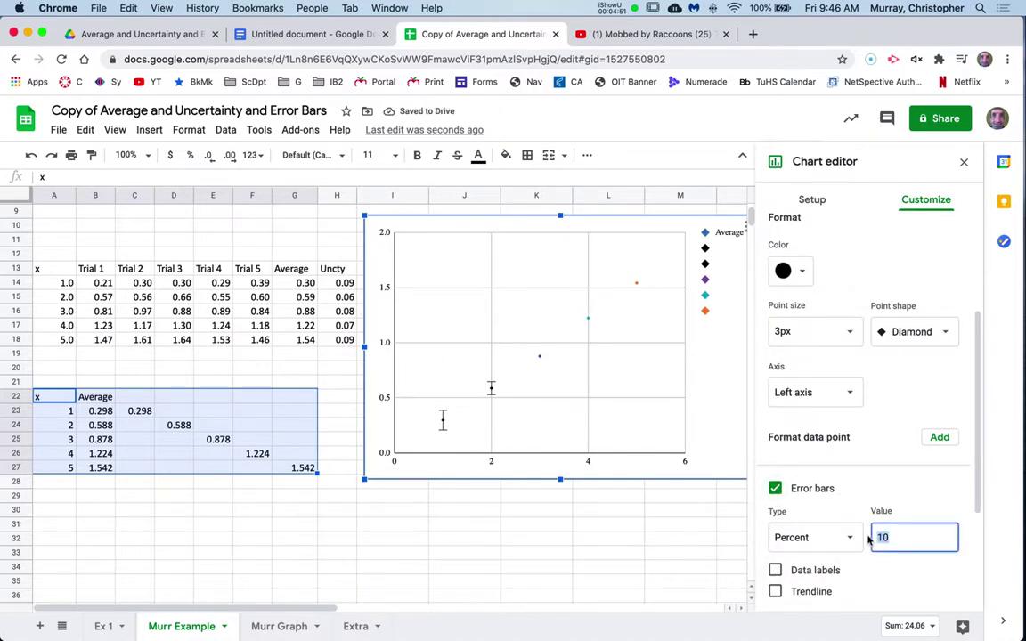
key("BackSpace")
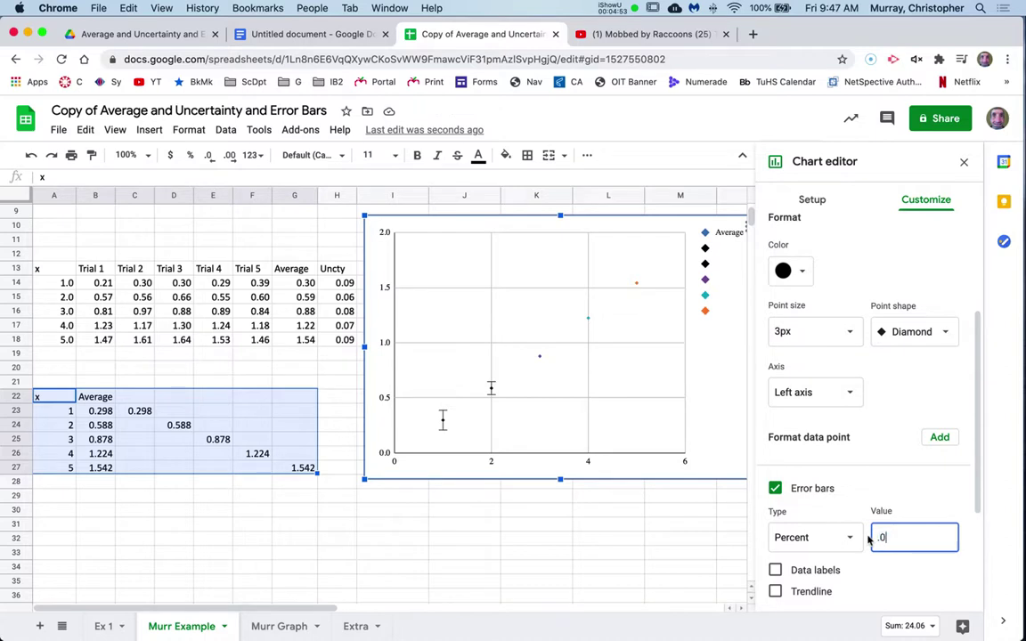
type(".06")
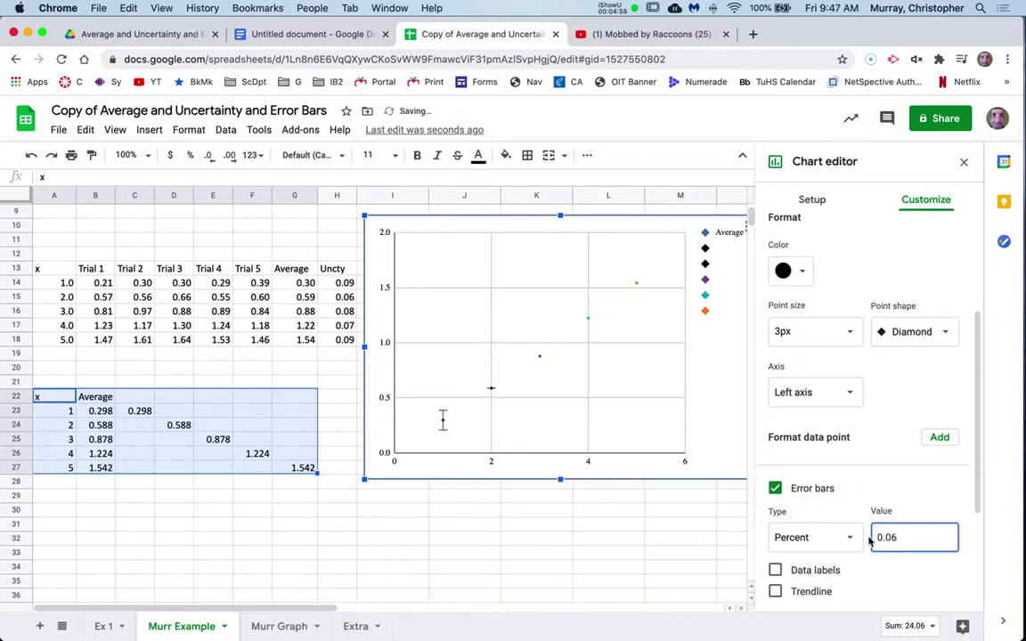
left_click(841, 536)
left_click(839, 517)
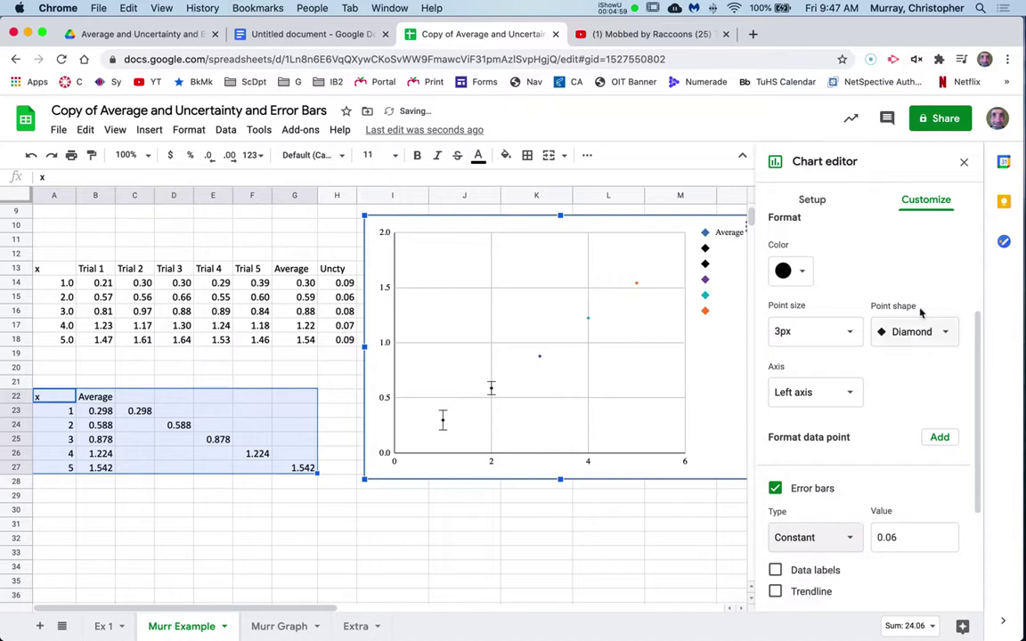
scroll(891, 317, "up", 3)
- Colour Data series 4 (the x = 3 point) black
left_click(846, 272)
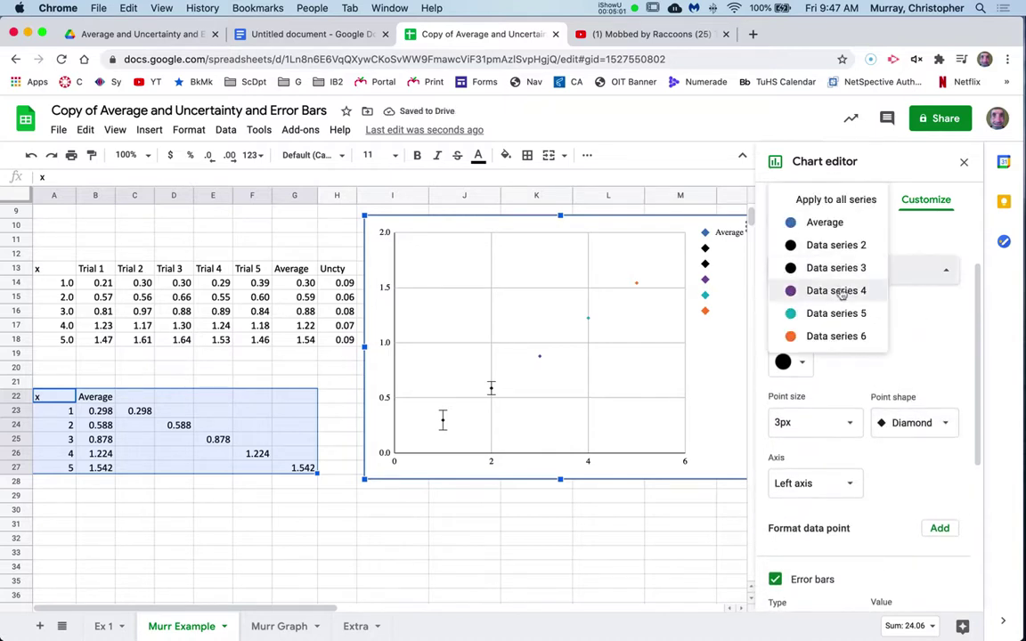
left_click(841, 294)
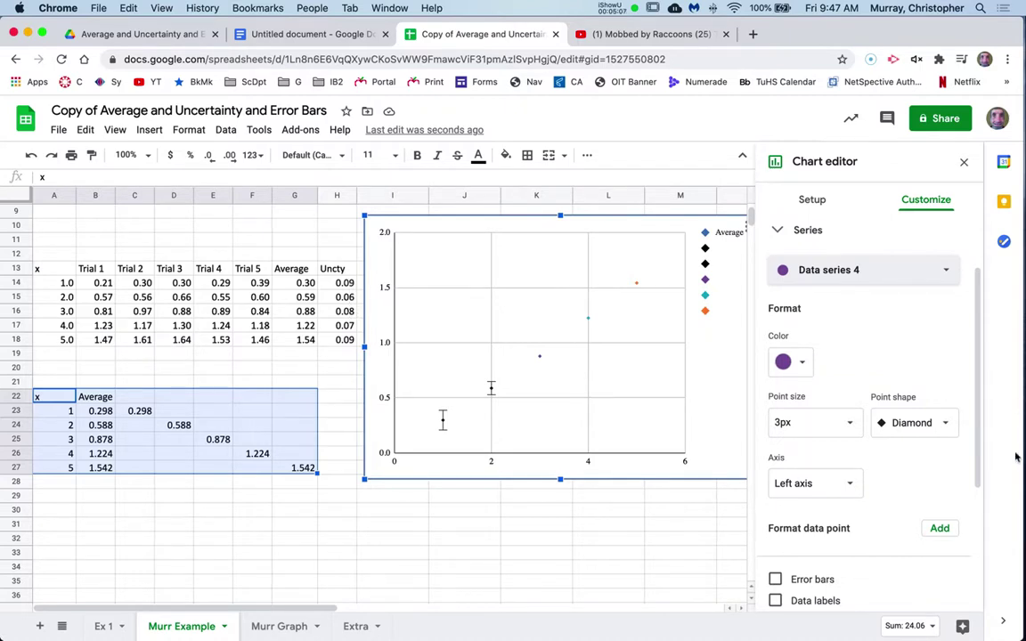
left_click(789, 363)
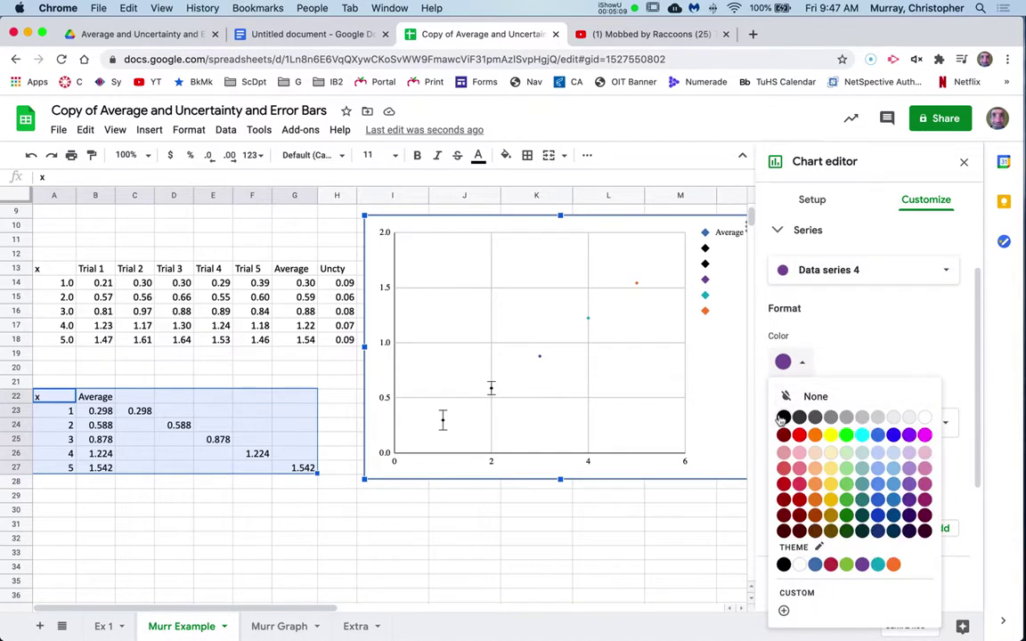
left_click(782, 417)
- Add constant 0.08 error bars to Data series 4
scroll(898, 522, "down", 2)
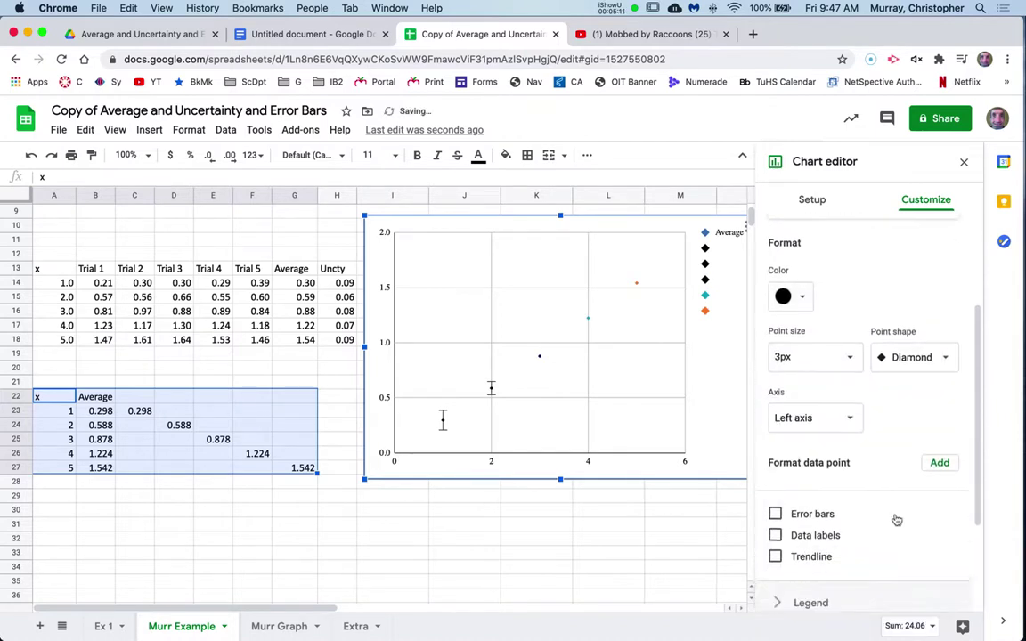
left_click(776, 515)
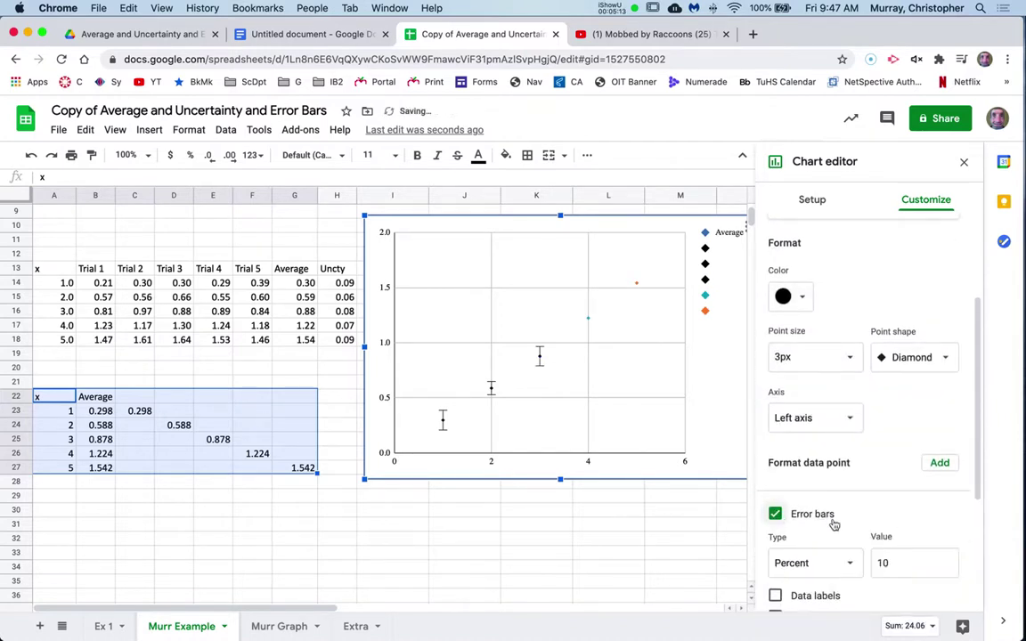
left_click(874, 563)
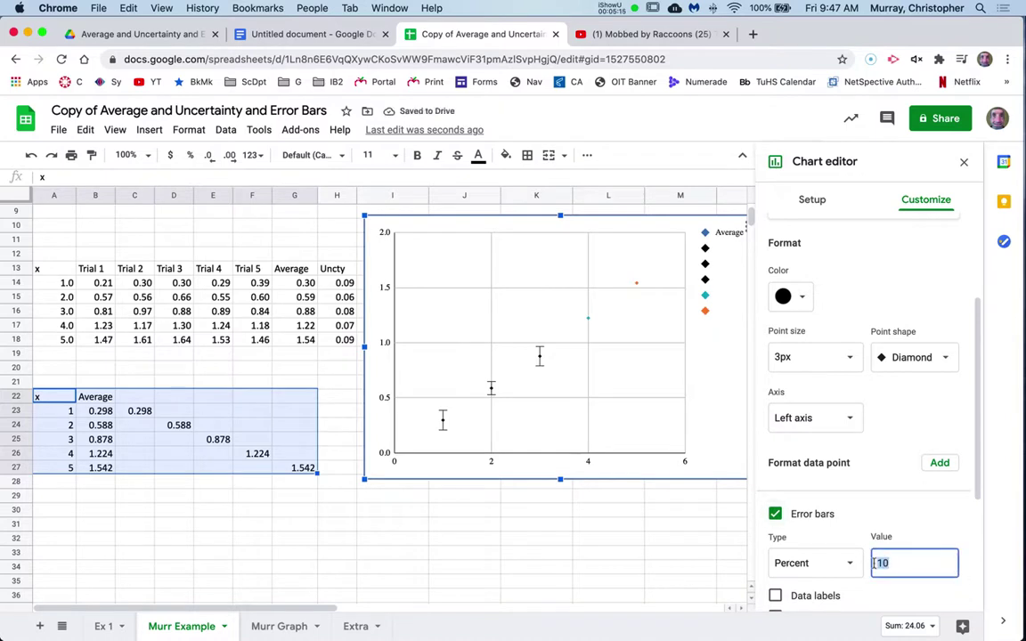
type(".08")
left_click(846, 564)
left_click(854, 539)
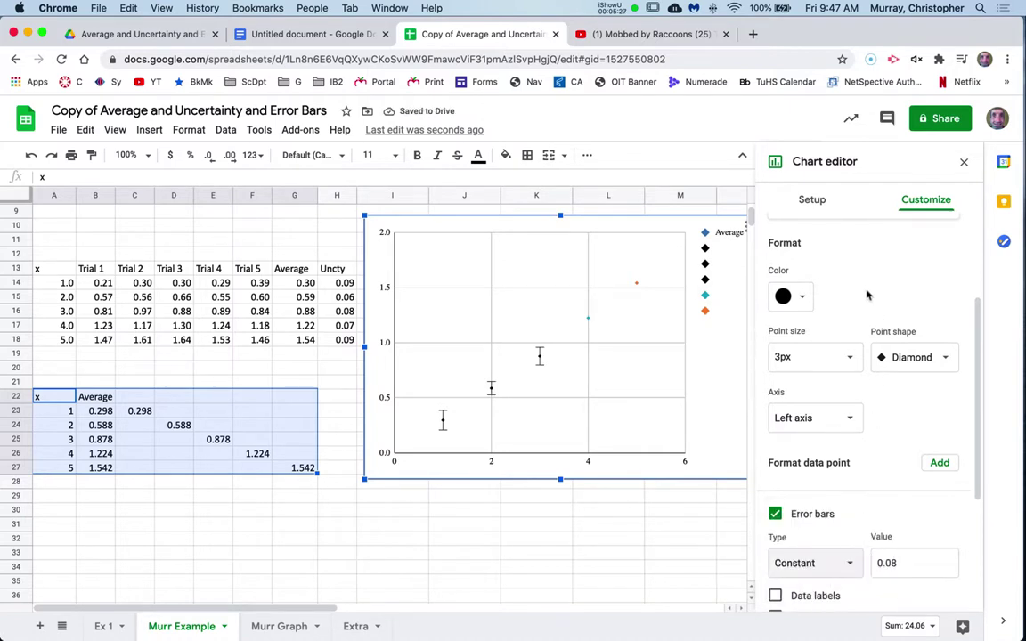
scroll(884, 292, "up", 3)
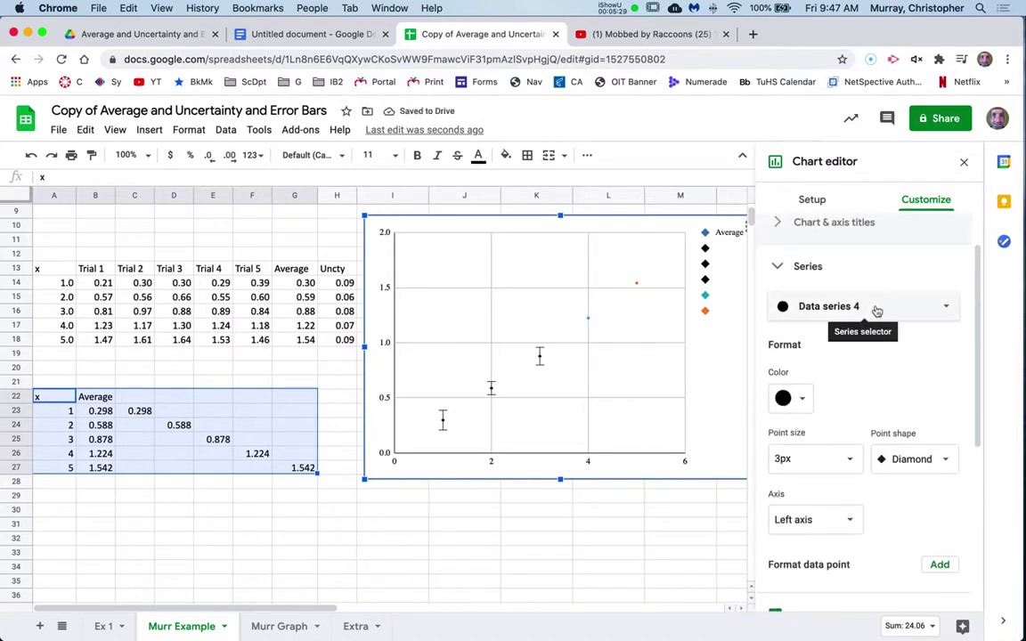
- Colour Data series 5 (the x = 4 point) black
left_click(877, 309)
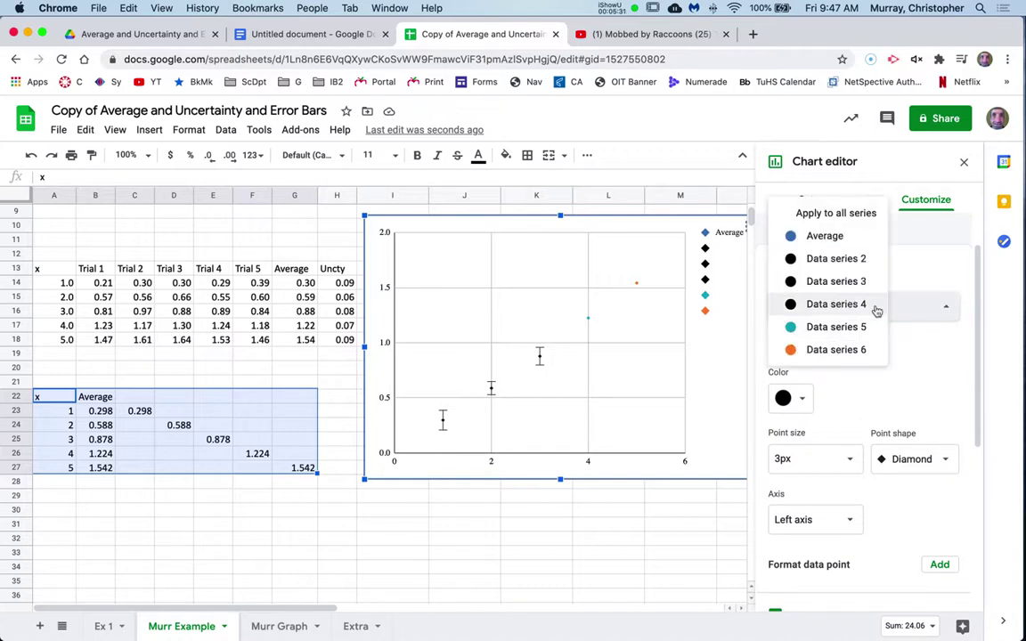
left_click(861, 328)
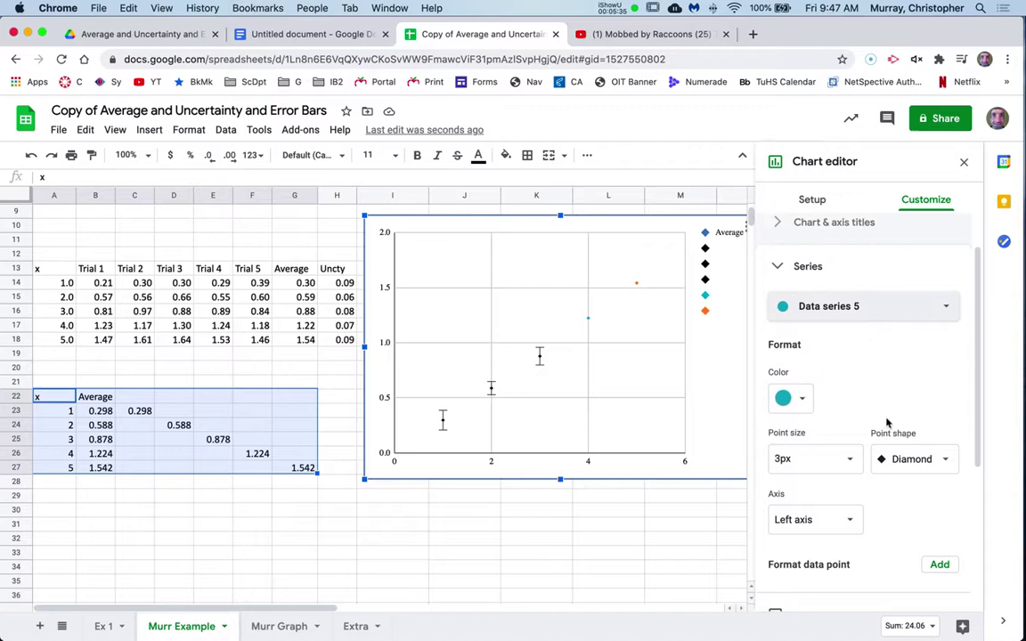
left_click(789, 397)
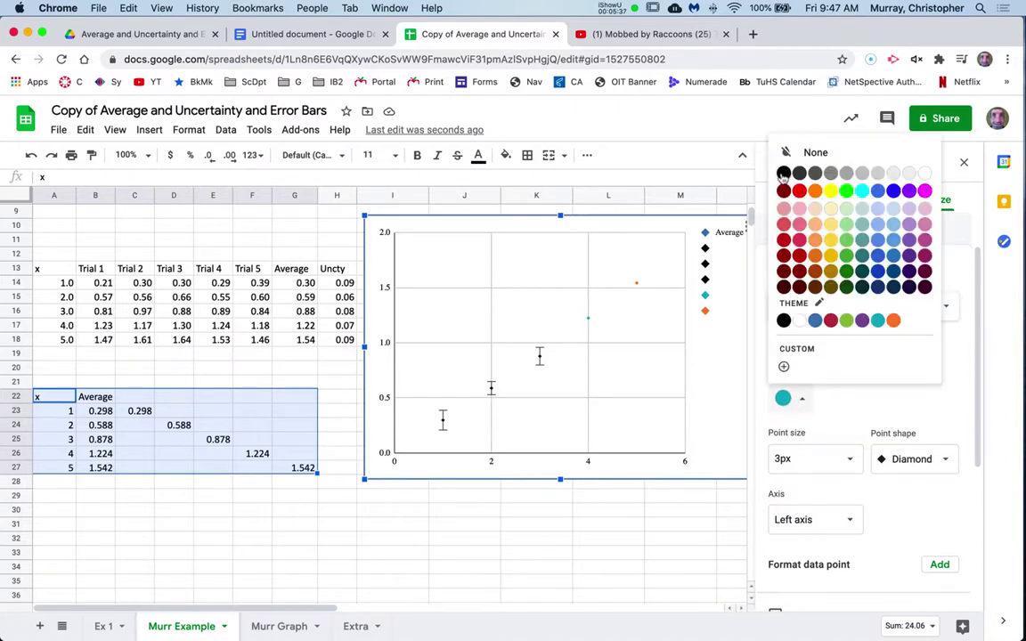
left_click(784, 320)
- Add constant 0.07 error bars to Data series 5
scroll(891, 499, "down", 2)
scroll(898, 510, "down", 2)
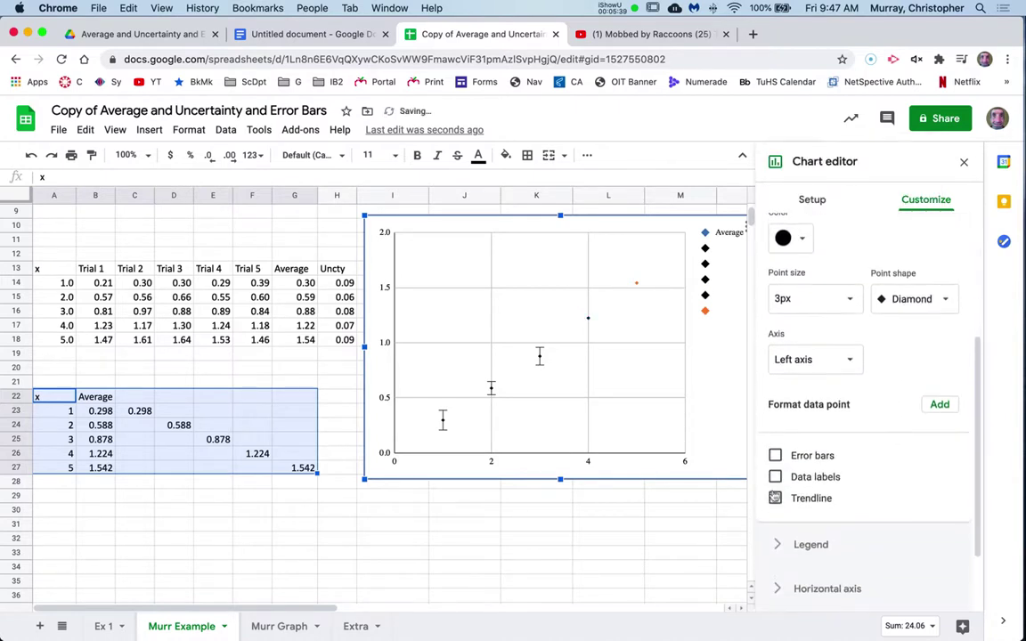
left_click(775, 448)
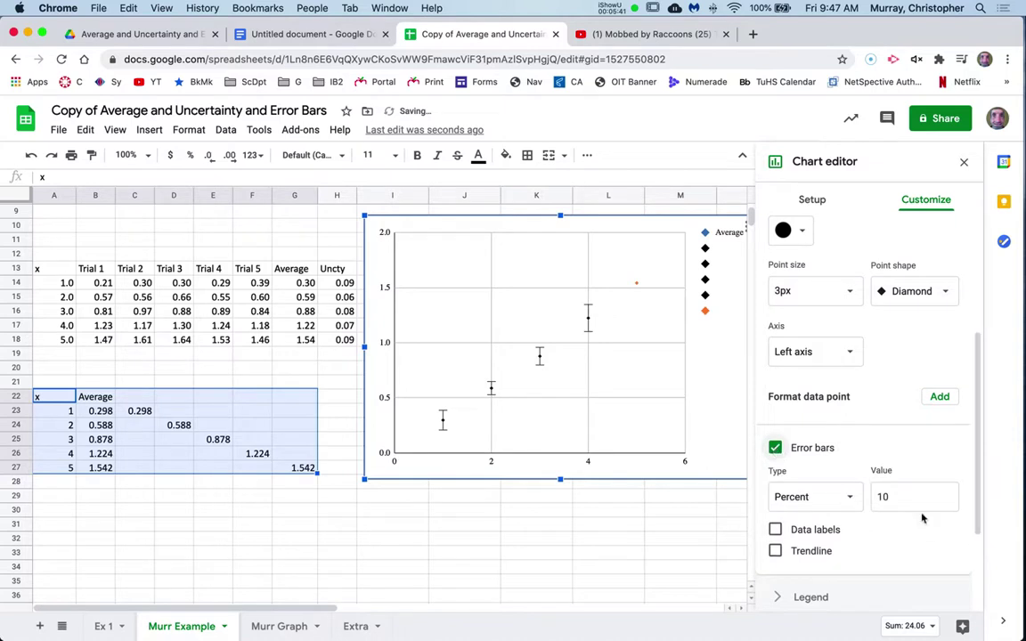
double_click(877, 496)
key("BackSpace")
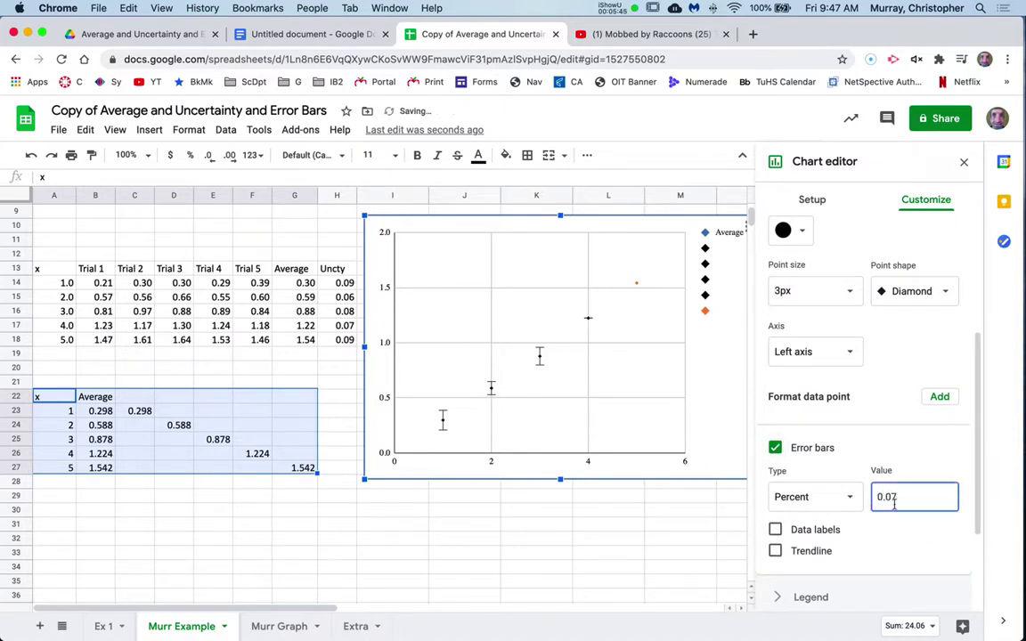
left_click(837, 499)
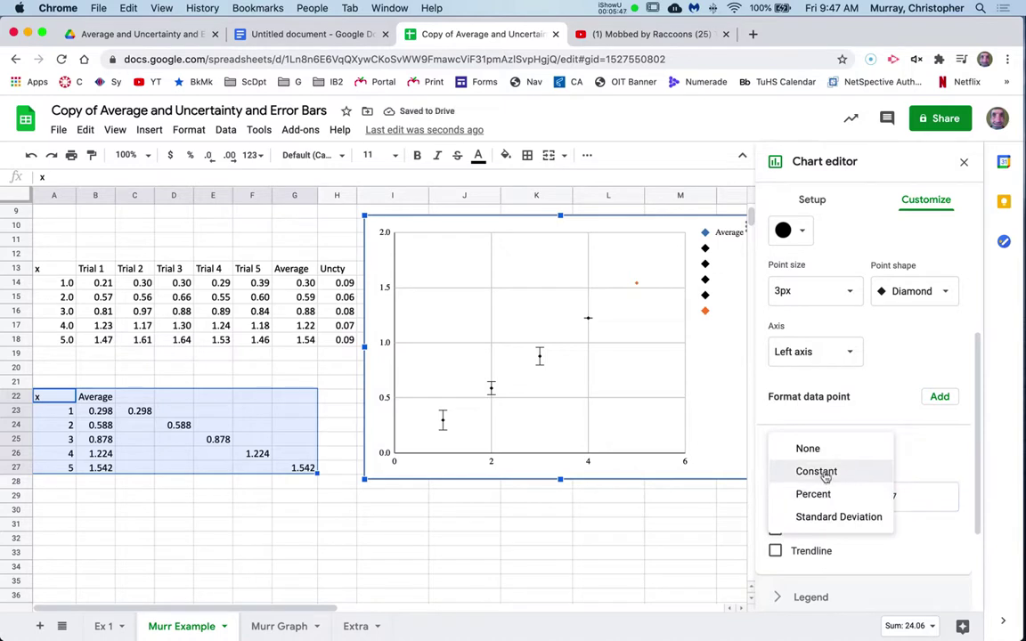
left_click(825, 475)
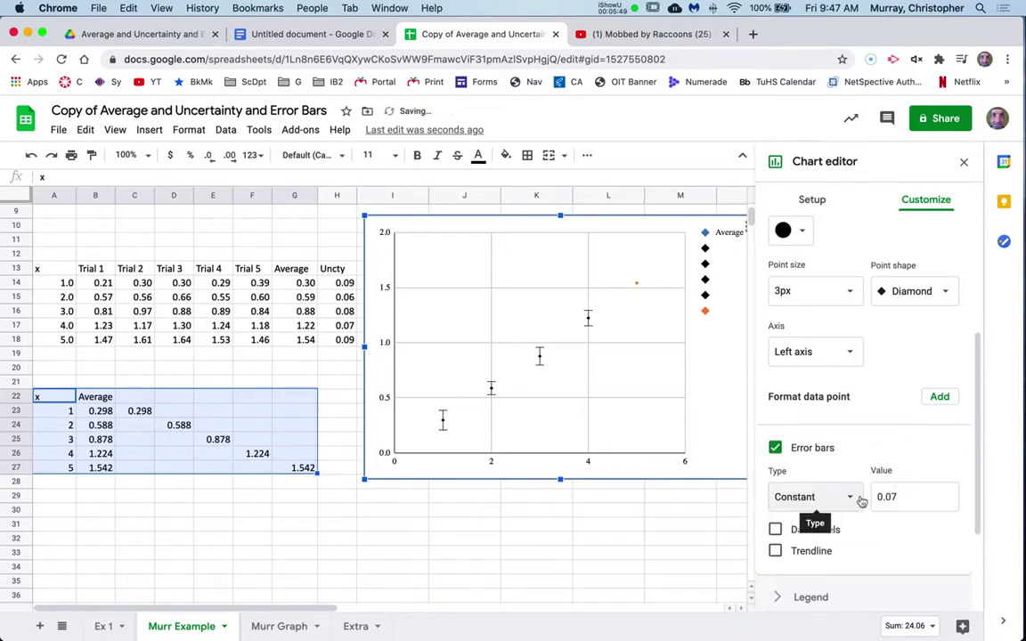
scroll(868, 472, "down", 3)
scroll(867, 472, "up", 6)
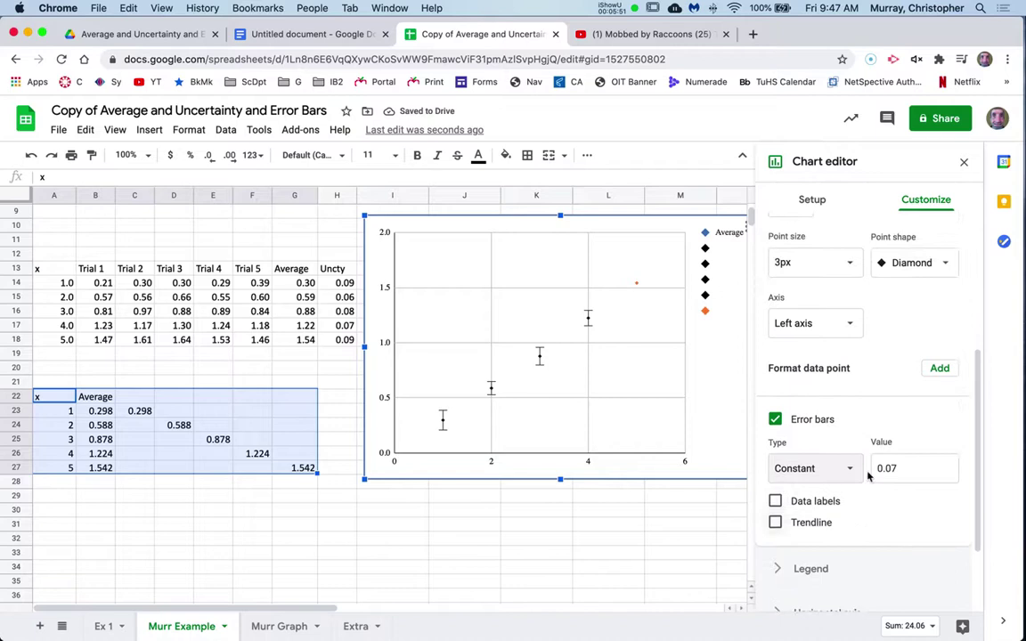
scroll(868, 476, "up", 3)
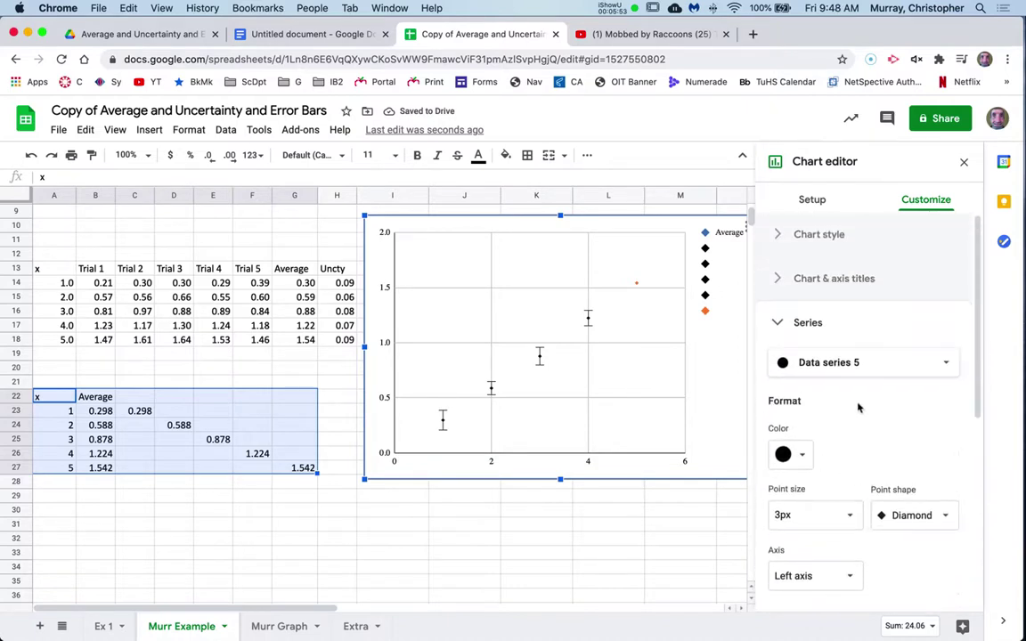
left_click(876, 363)
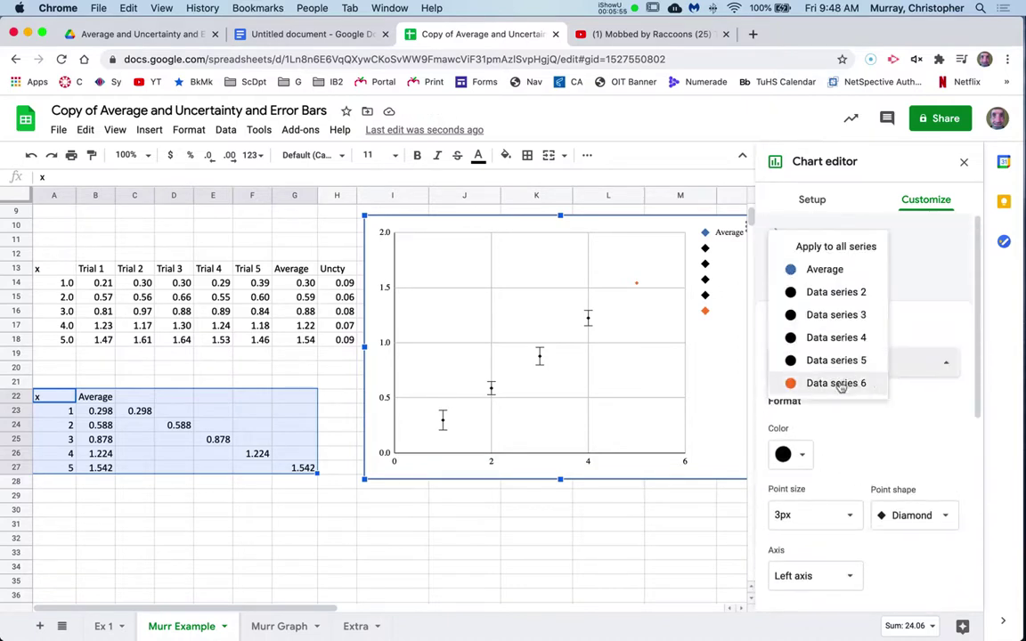
- Color Data series 6, the x = 5 point, black
left_click(841, 384)
left_click(801, 453)
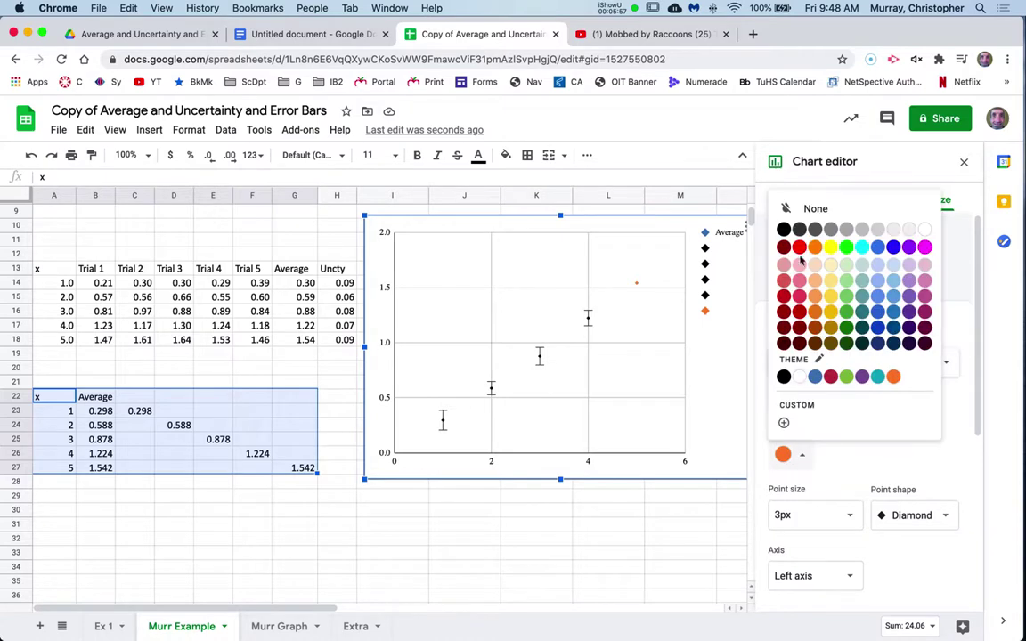
left_click(782, 229)
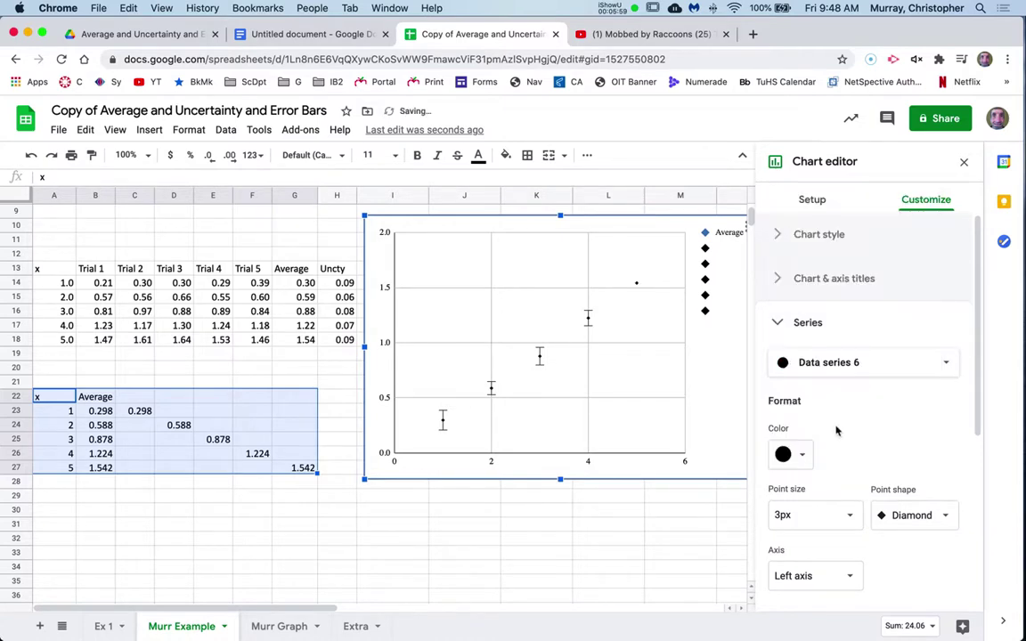
- Give Data series 6 constant error bars with value 0.09
scroll(835, 431, "down", 2)
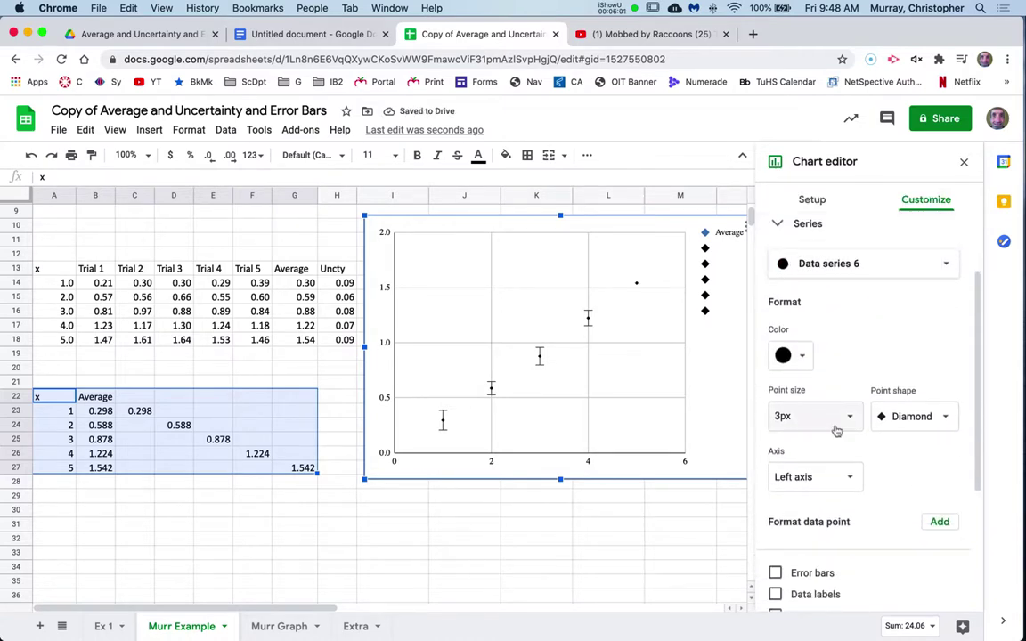
scroll(855, 450, "down", 2)
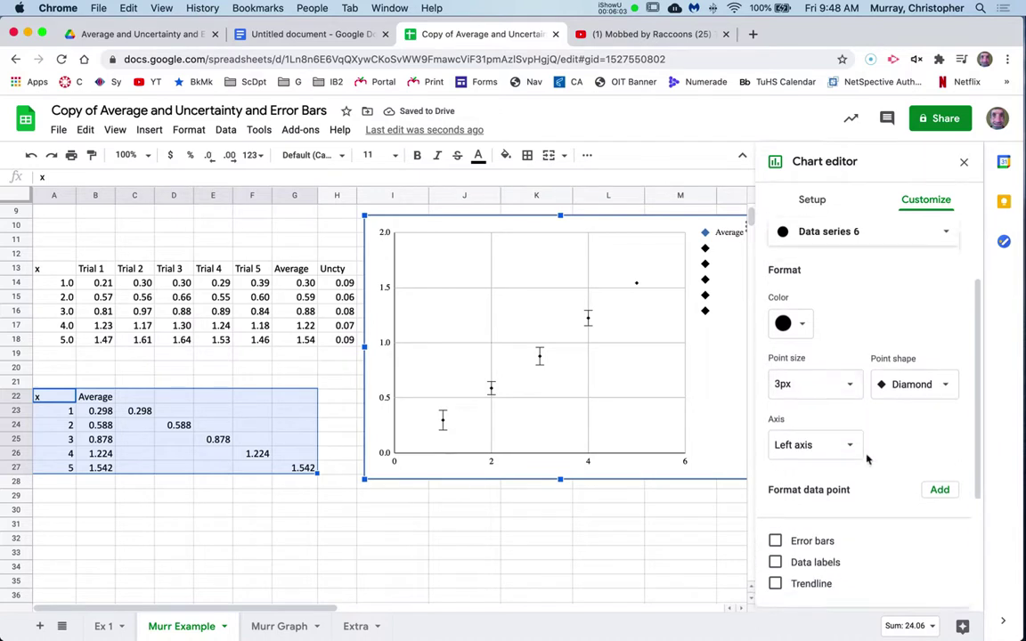
left_click(776, 499)
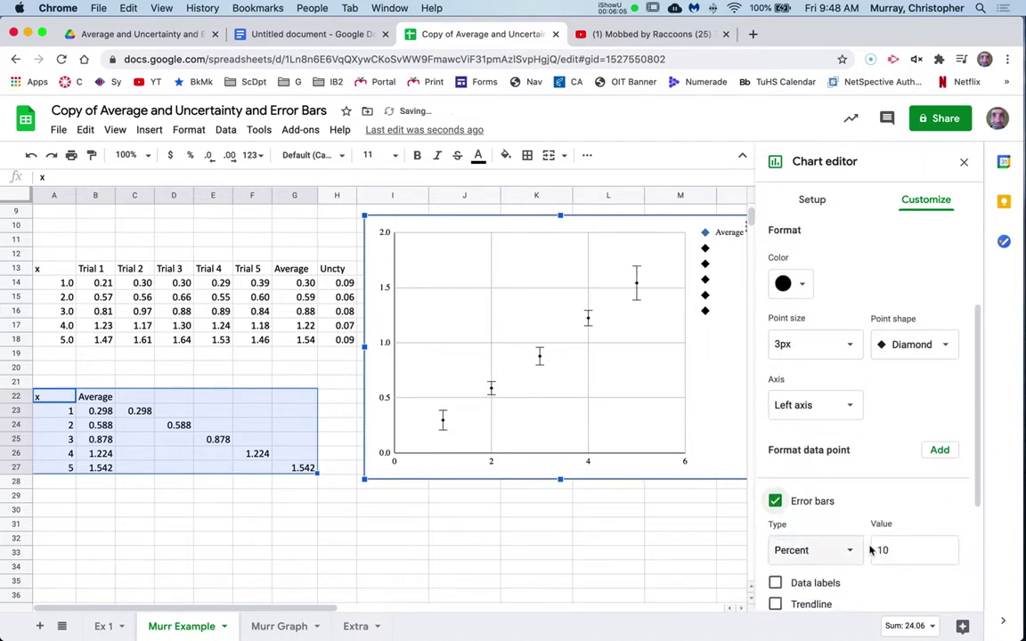
left_click(875, 552)
double_click(875, 551)
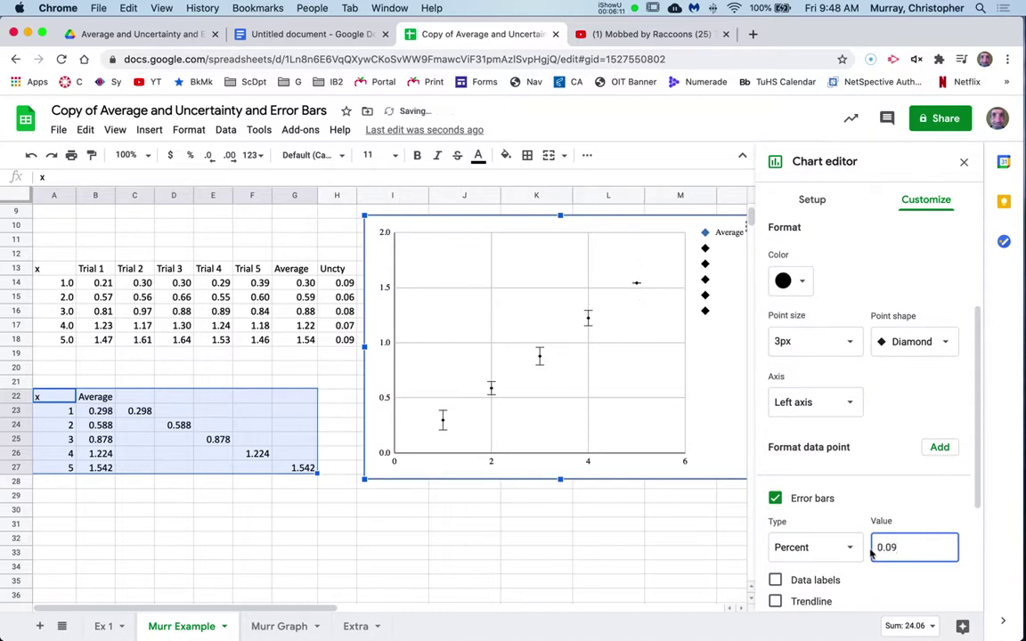
scroll(855, 552, "down", 1)
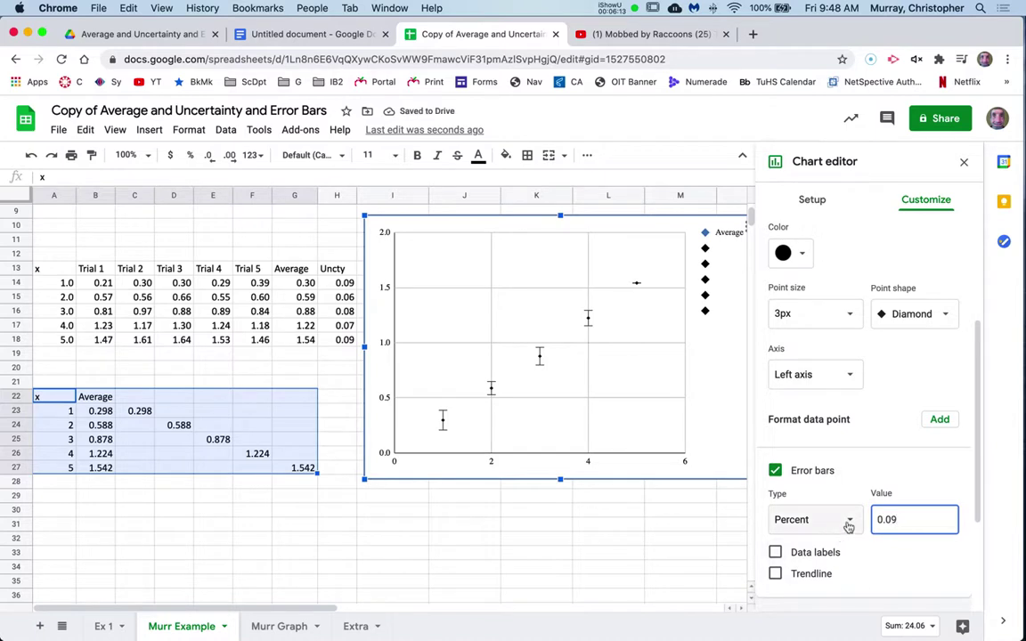
left_click(848, 526)
left_click(820, 495)
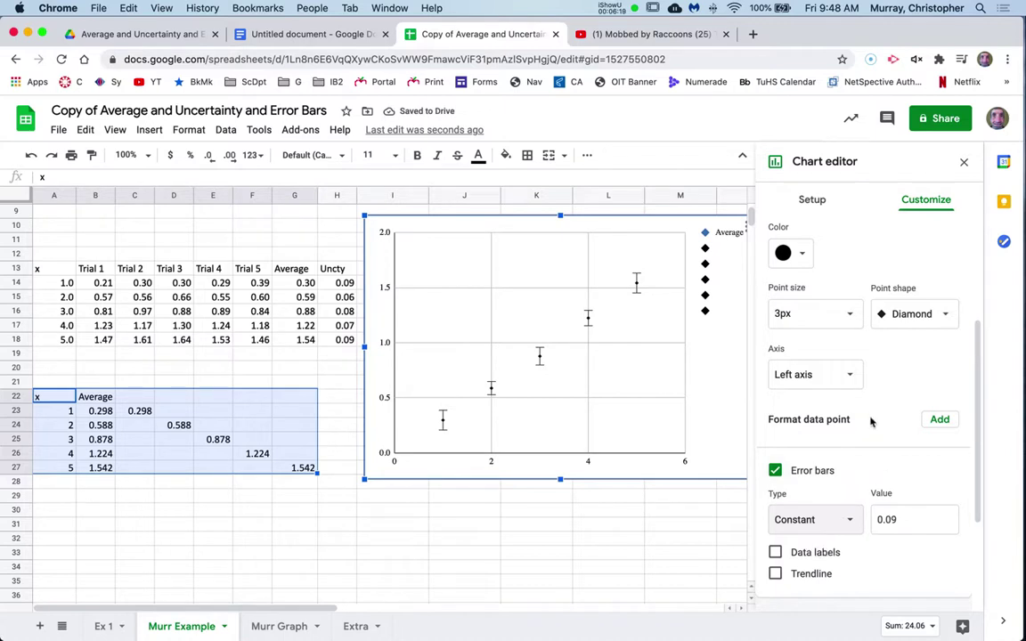
scroll(874, 419, "up", 5)
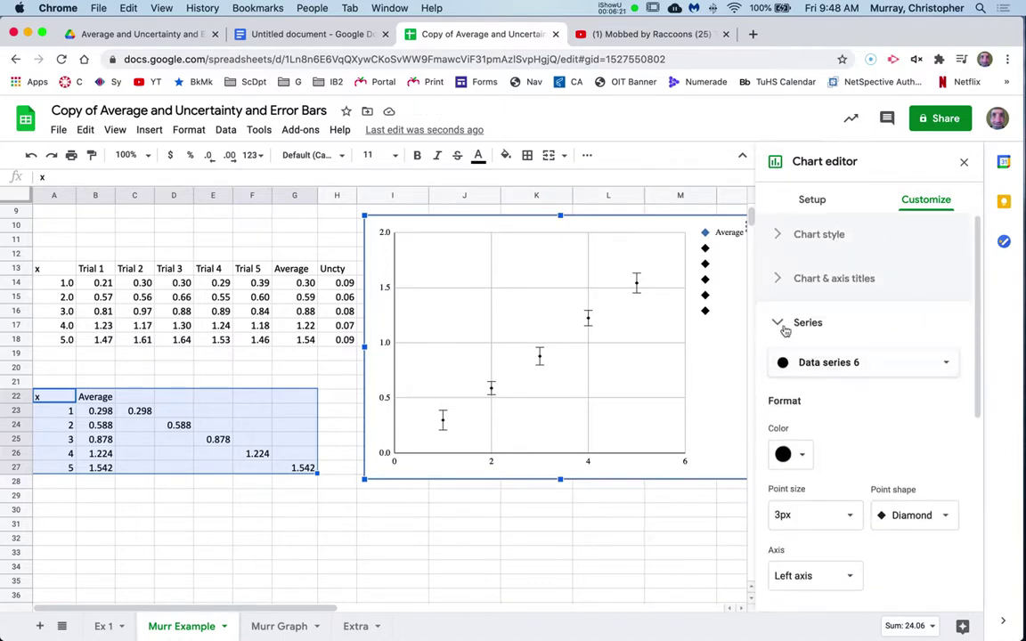
left_click(823, 364)
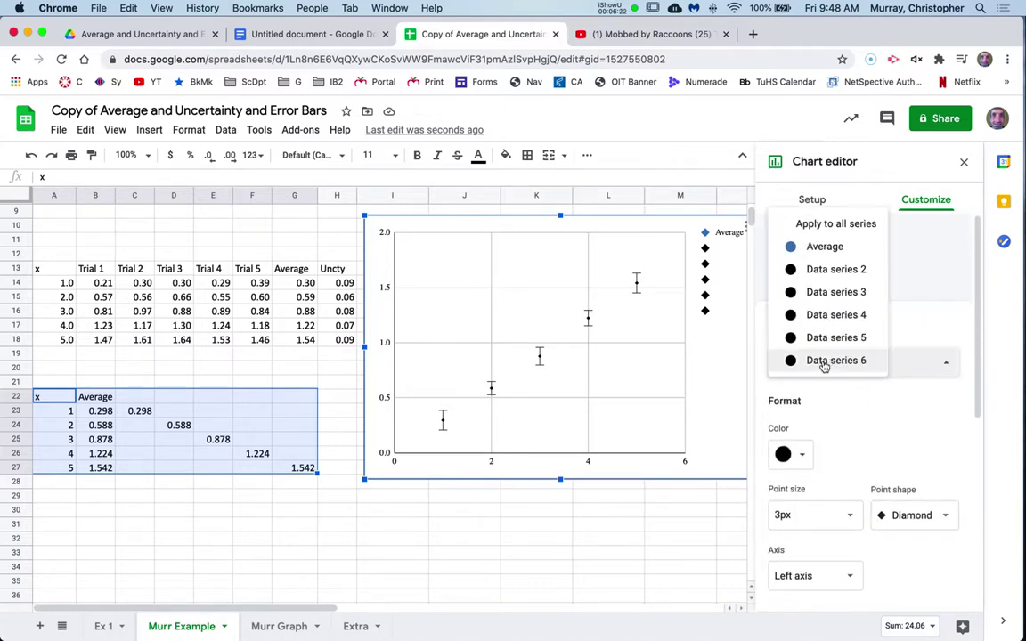
- Add a linear trendline to the Average series, labelled with its equation
left_click(817, 247)
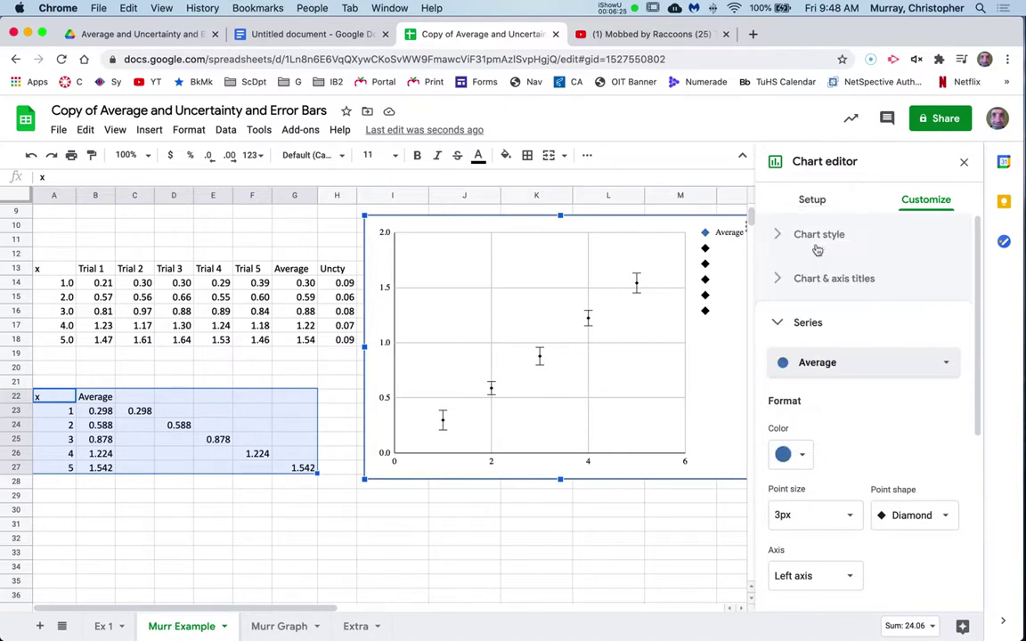
scroll(861, 405, "down", 5)
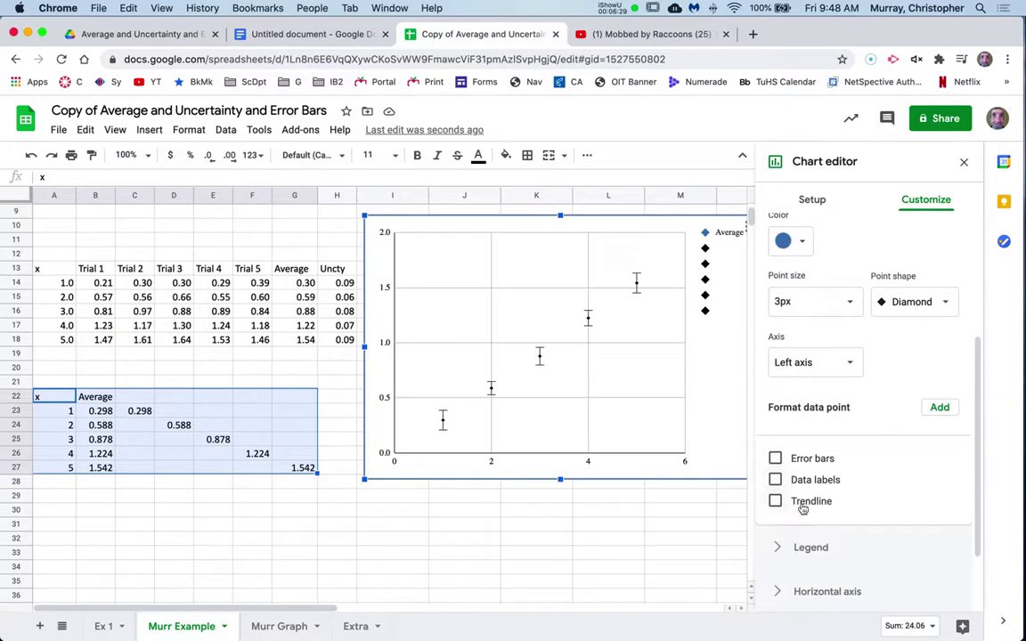
left_click(801, 506)
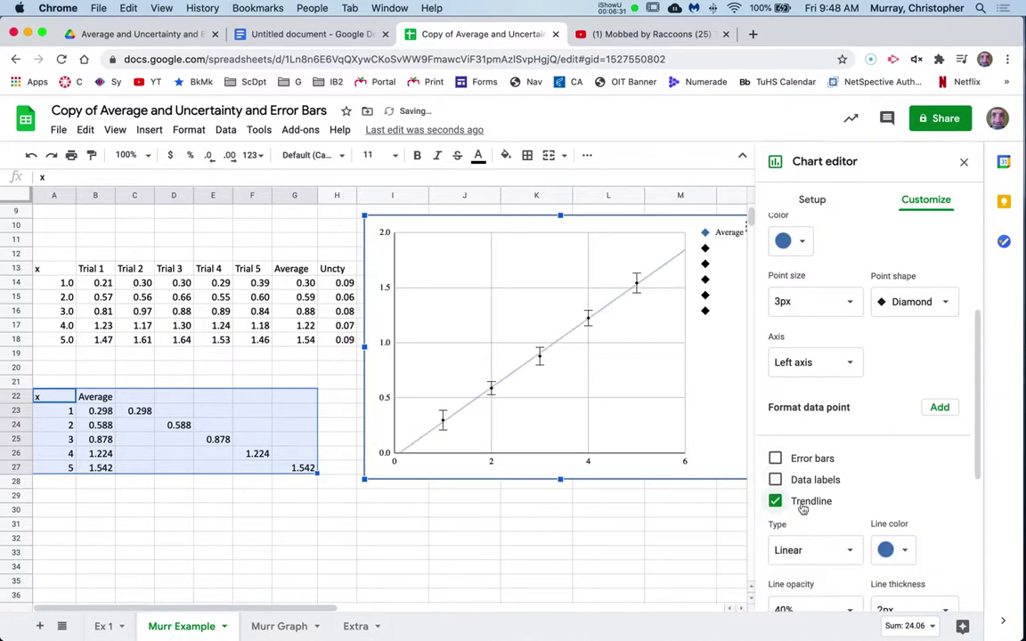
scroll(805, 509, "down", 4)
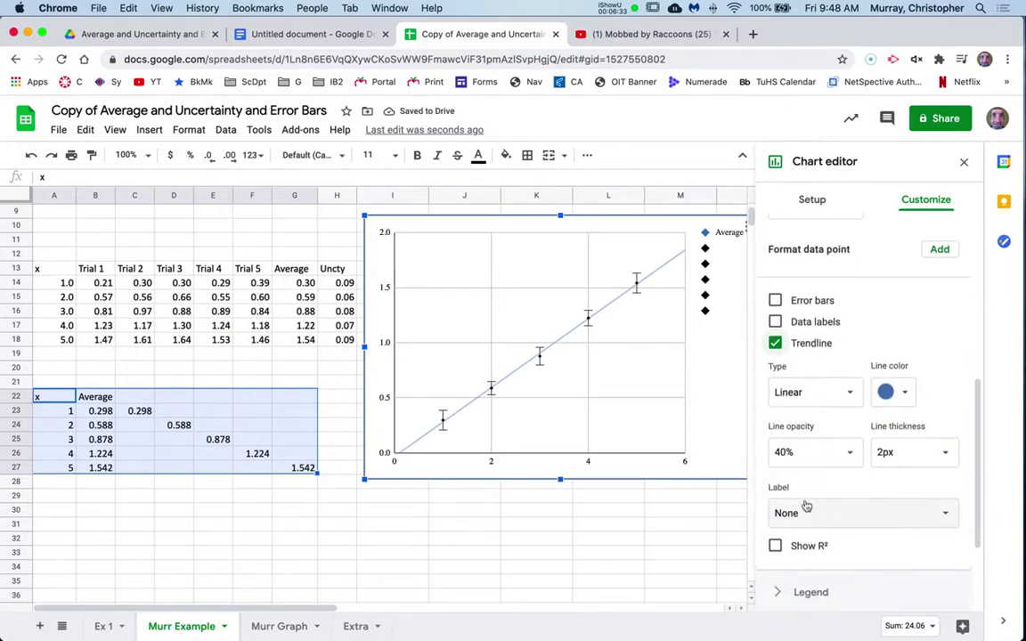
left_click(826, 516)
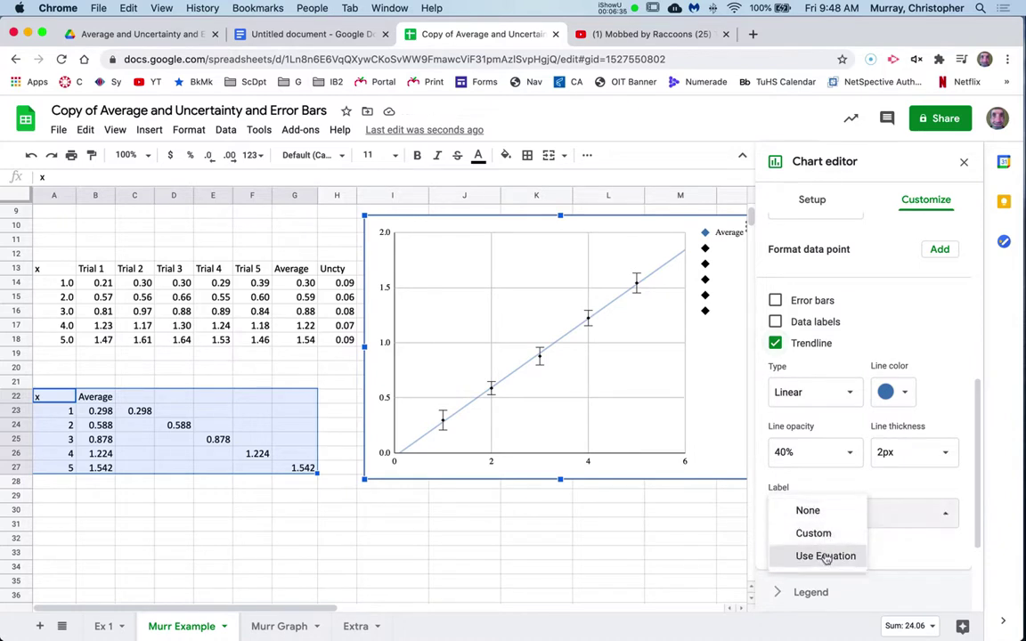
left_click(829, 554)
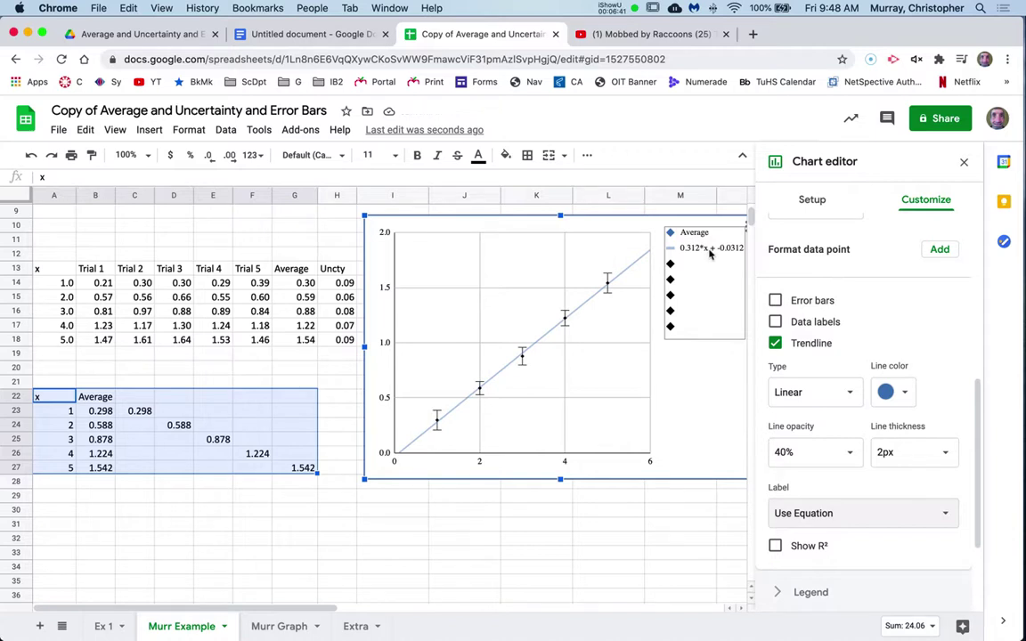
left_click(709, 251)
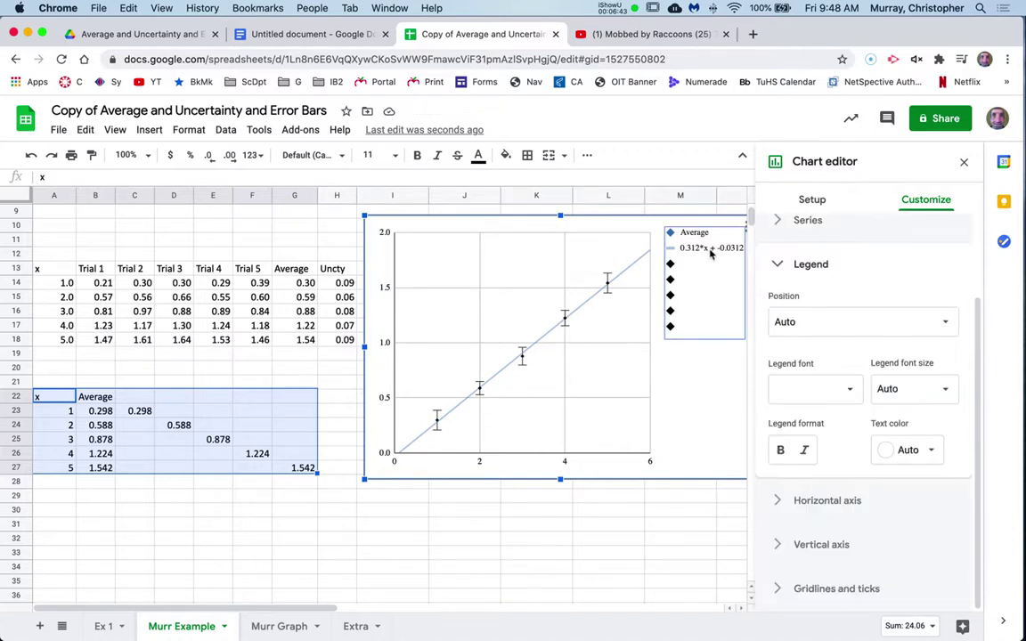
left_click(710, 251)
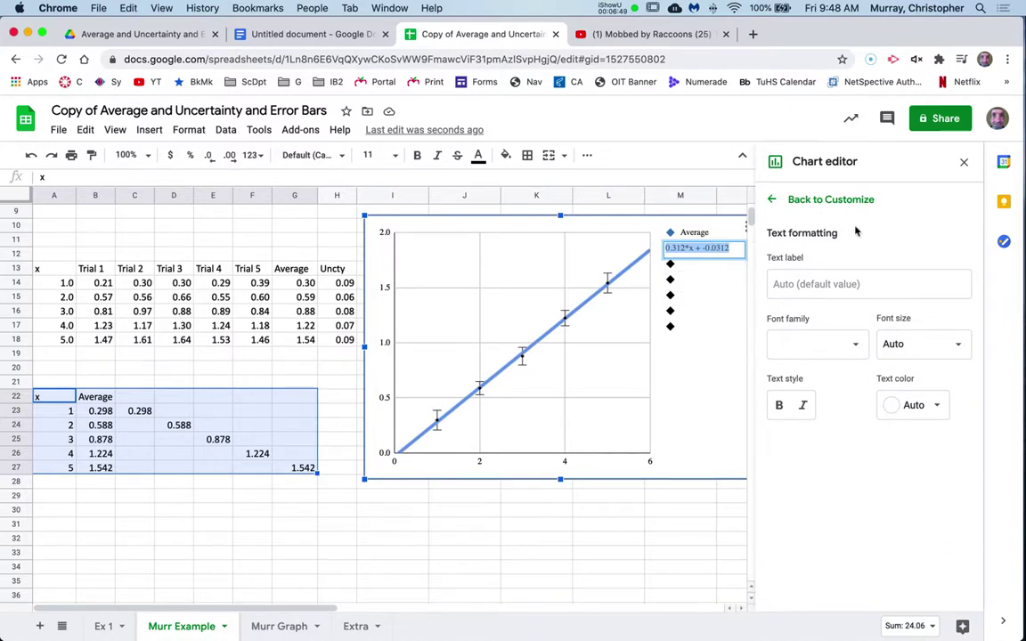
- Set the legend position to None and nudge the chart slightly left
left_click(801, 199)
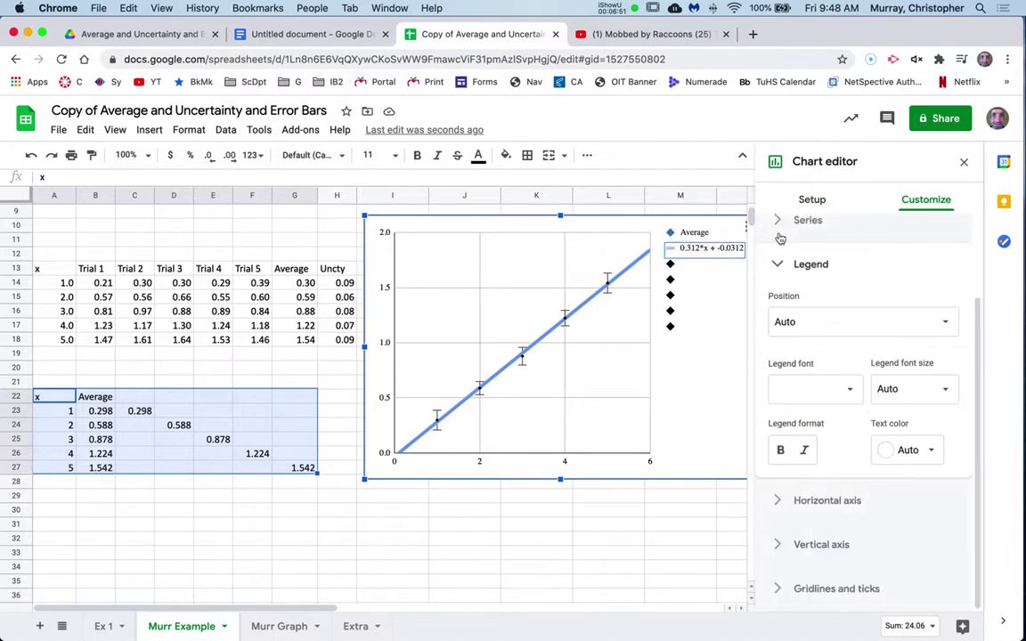
left_click(806, 322)
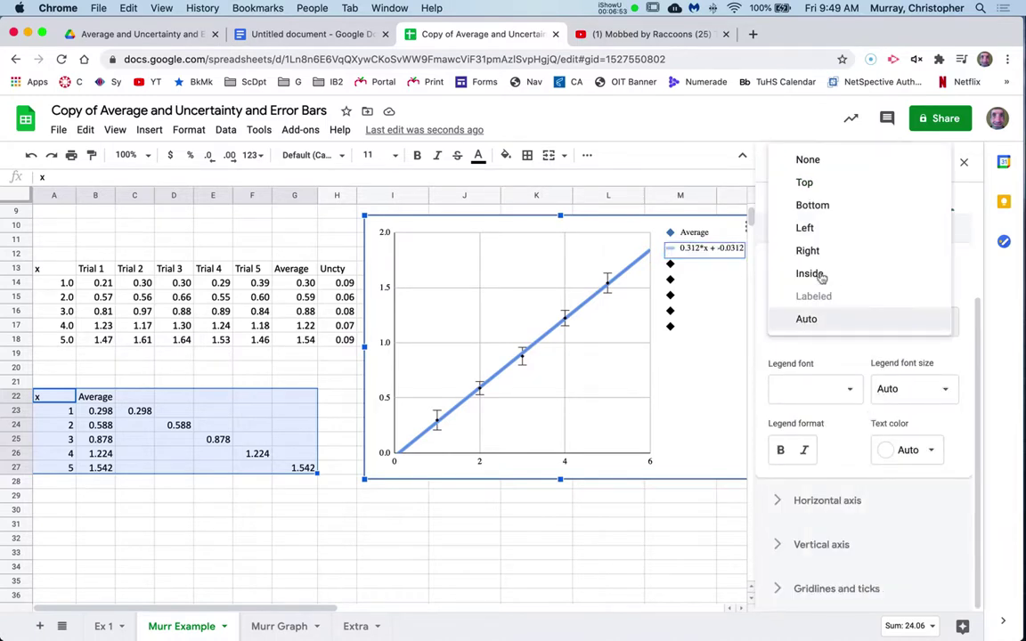
left_click(835, 163)
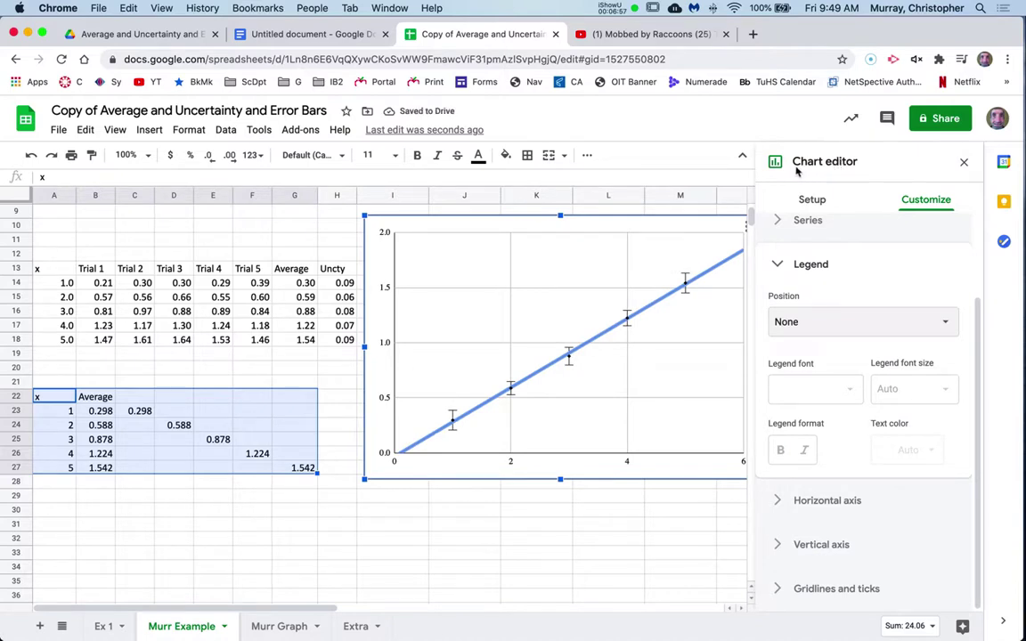
left_click_drag(659, 226, 636, 223)
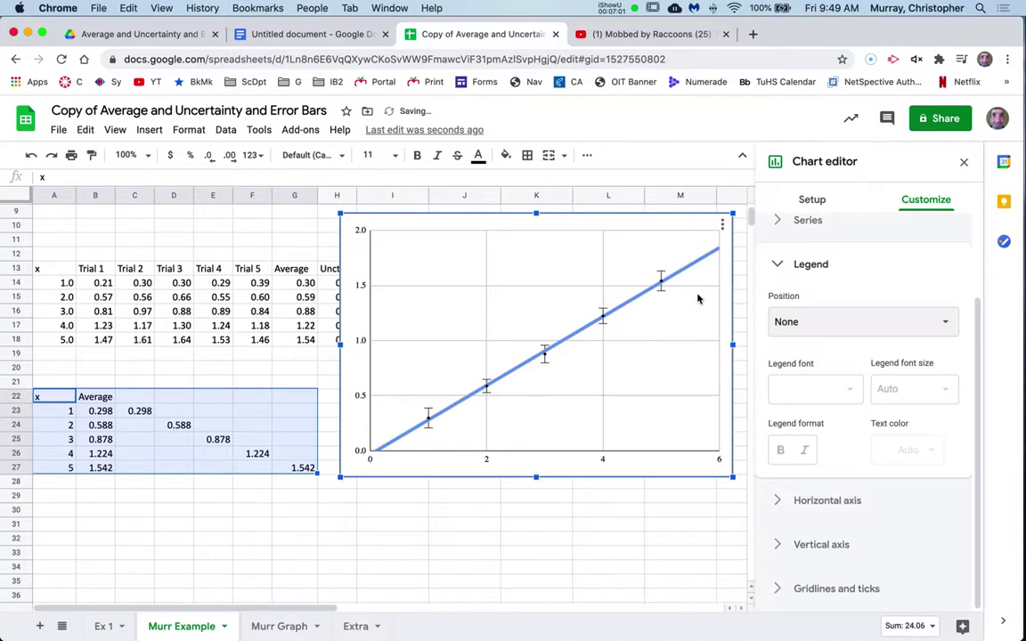
- Retitle the chart 'Force vs. Distance. y =' followed by the pasted trendline equation
left_click(827, 500)
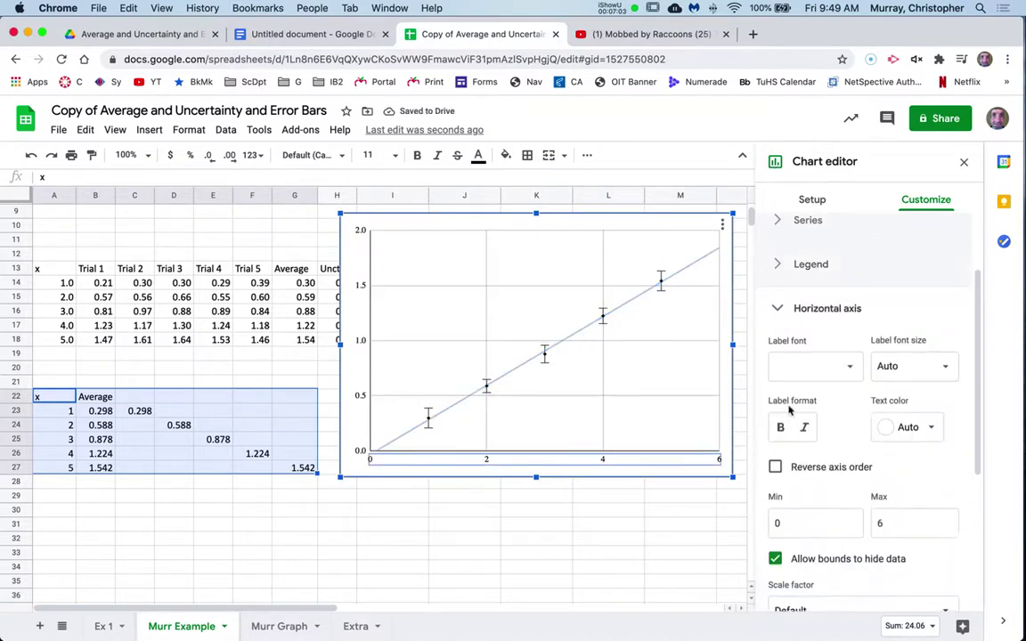
left_click(780, 308)
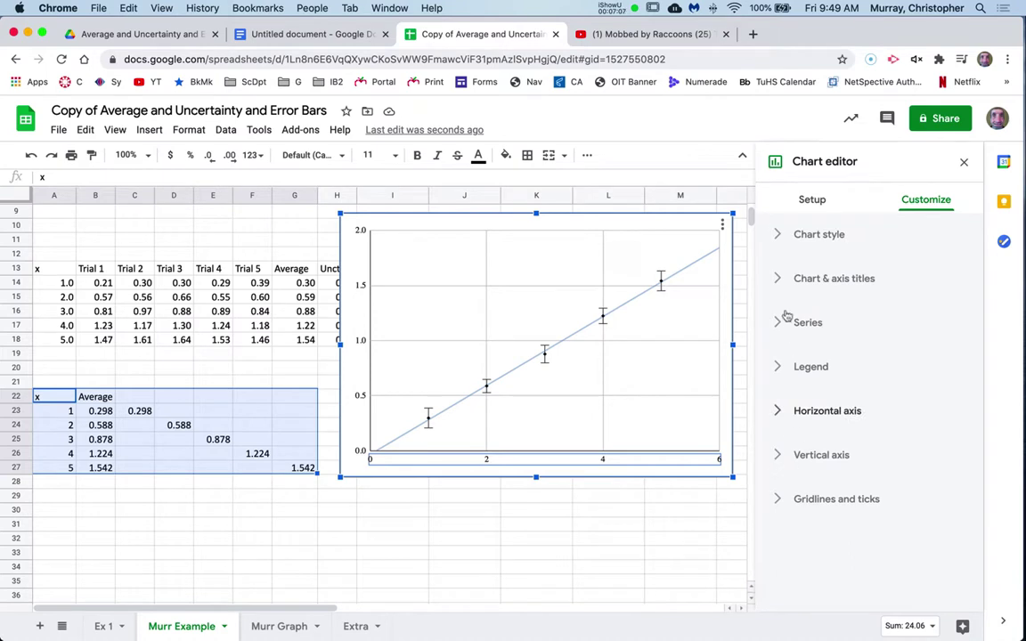
left_click(780, 278)
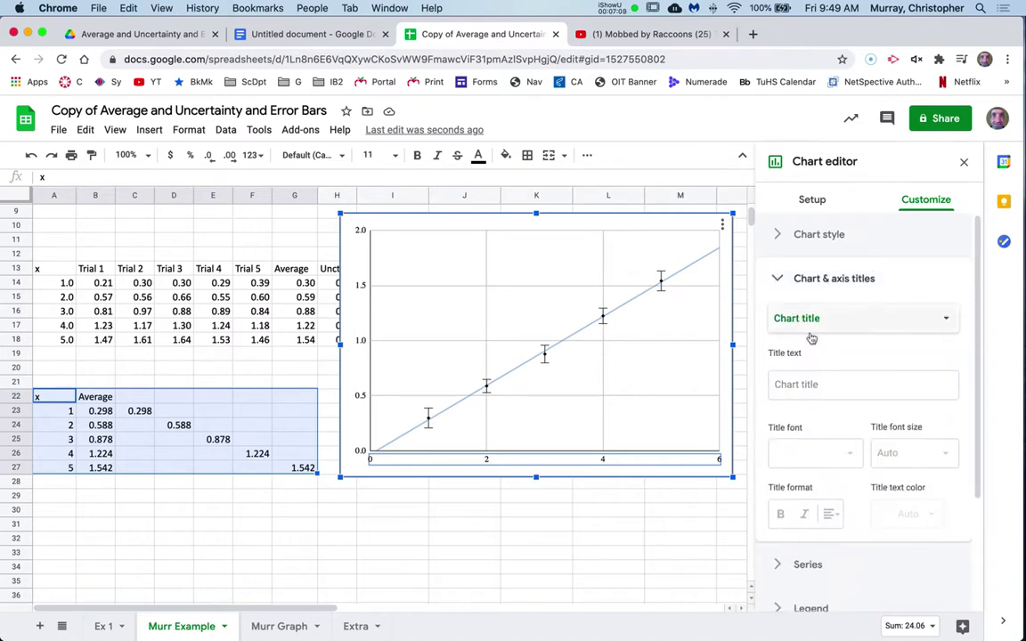
left_click(811, 384)
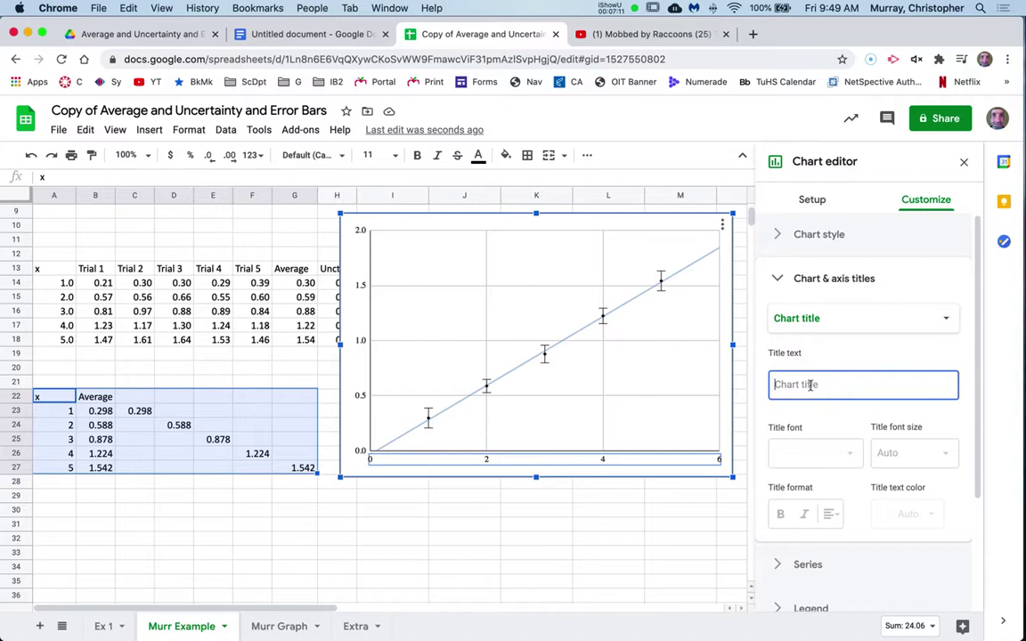
type("Force ")
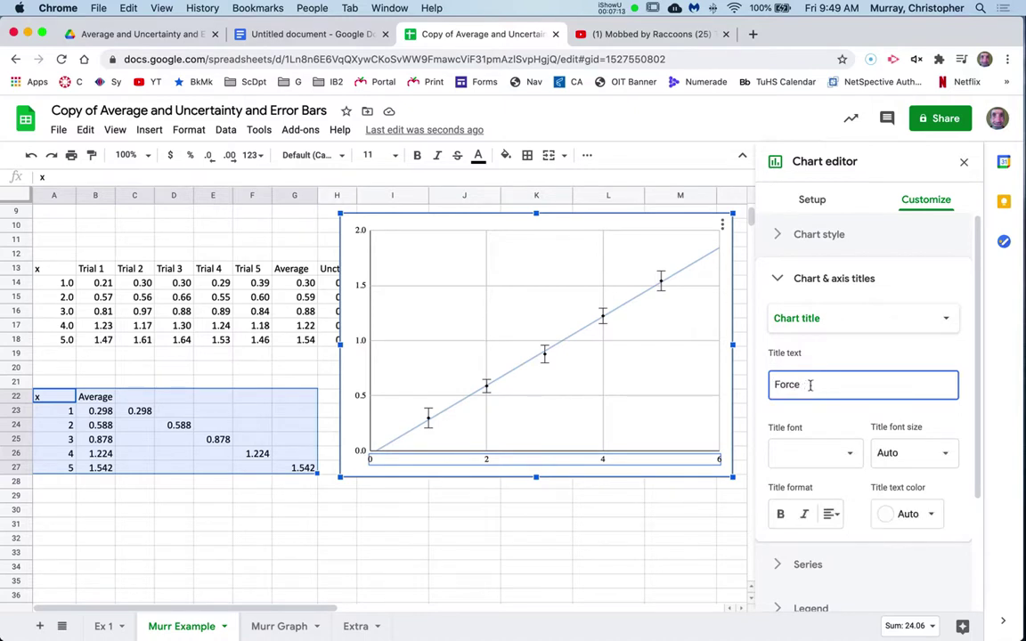
type("vs. Dis")
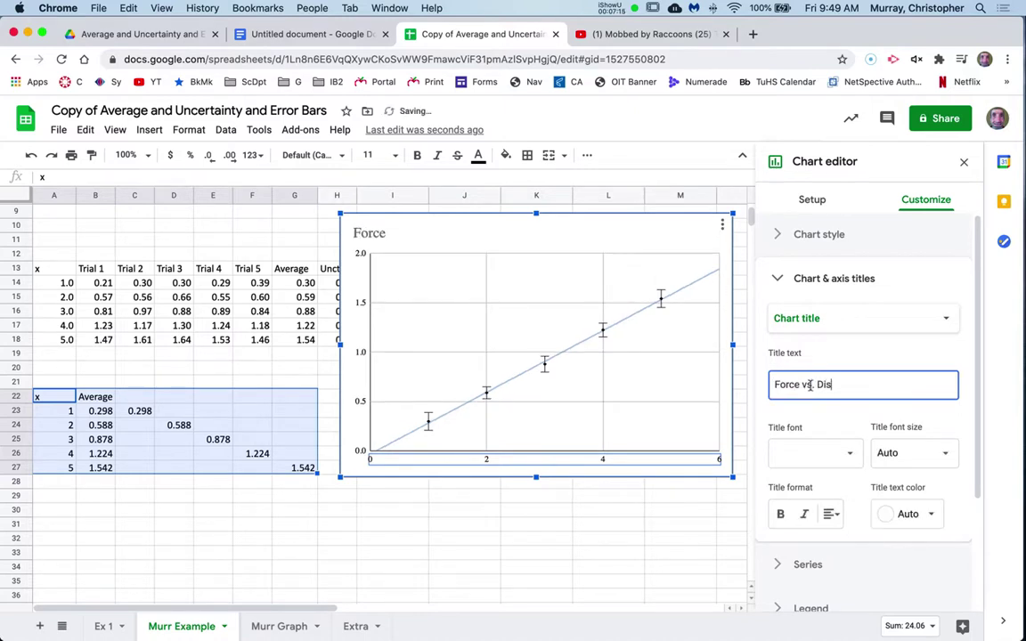
type("tance")
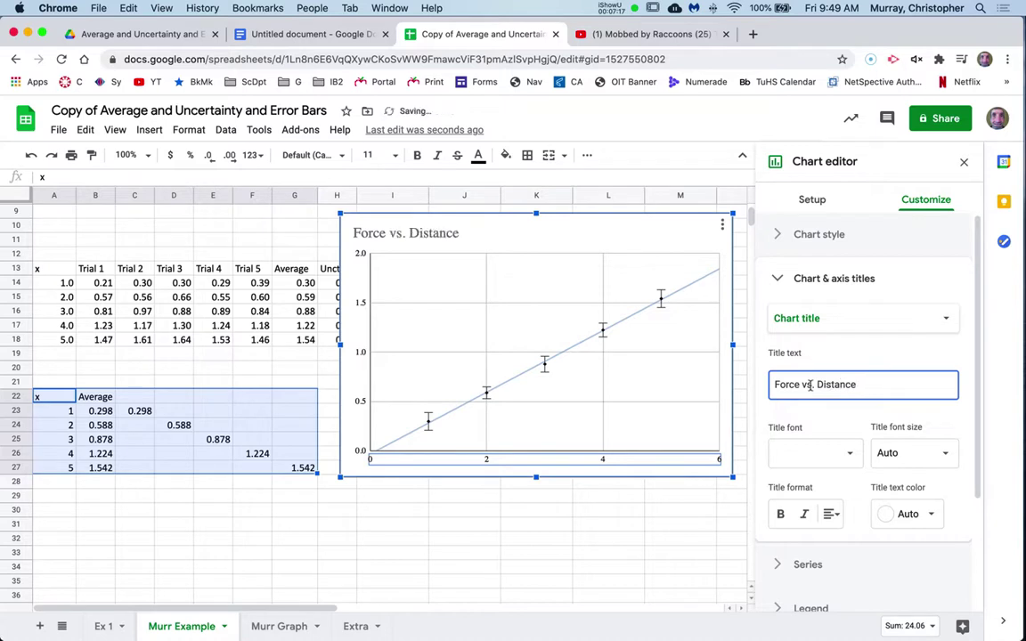
type(".     y =")
type("0.312*x + -0.0312")
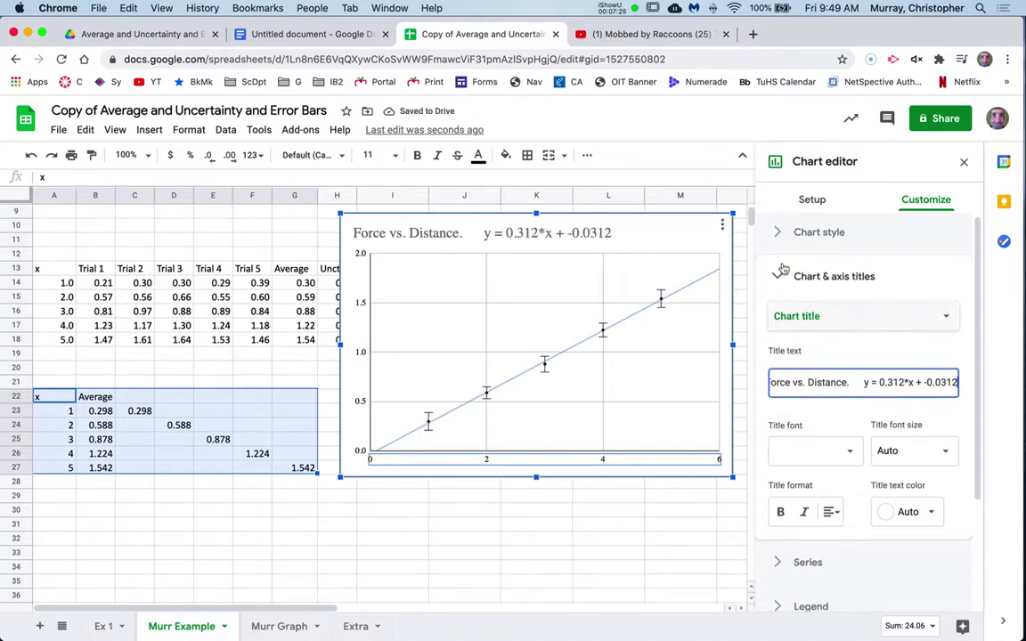
- Delete the asterisk from the title's equation and enlarge the chart downward and leftward
left_click(541, 235)
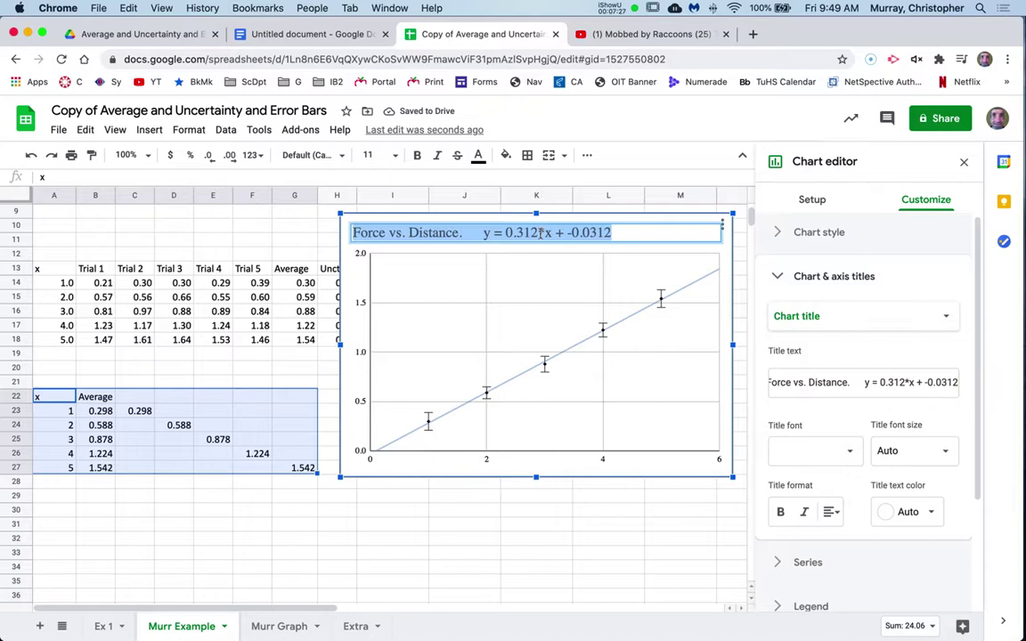
double_click(541, 232)
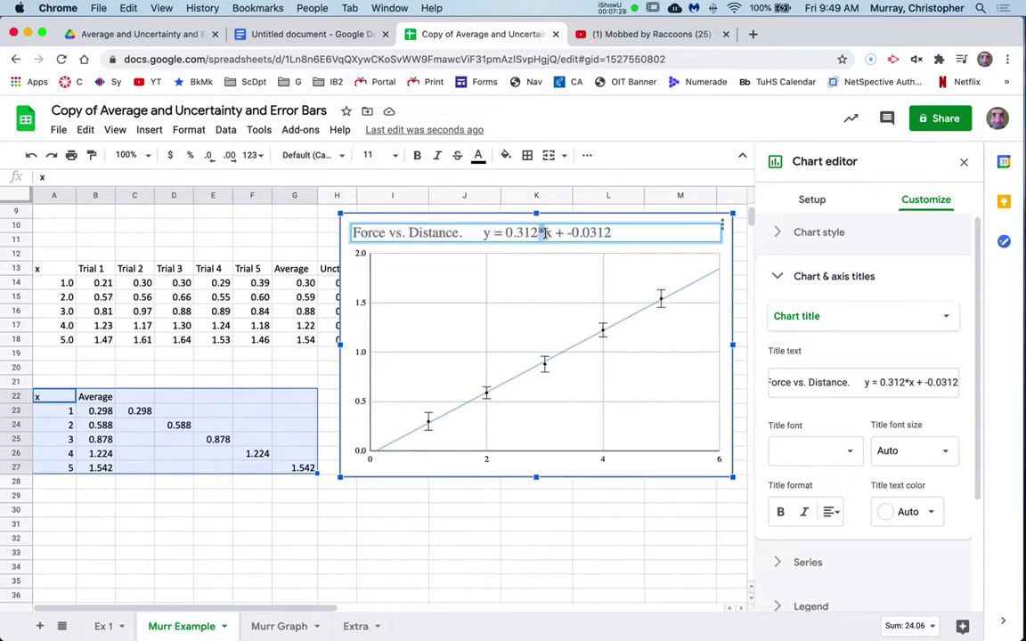
key("BackSpace")
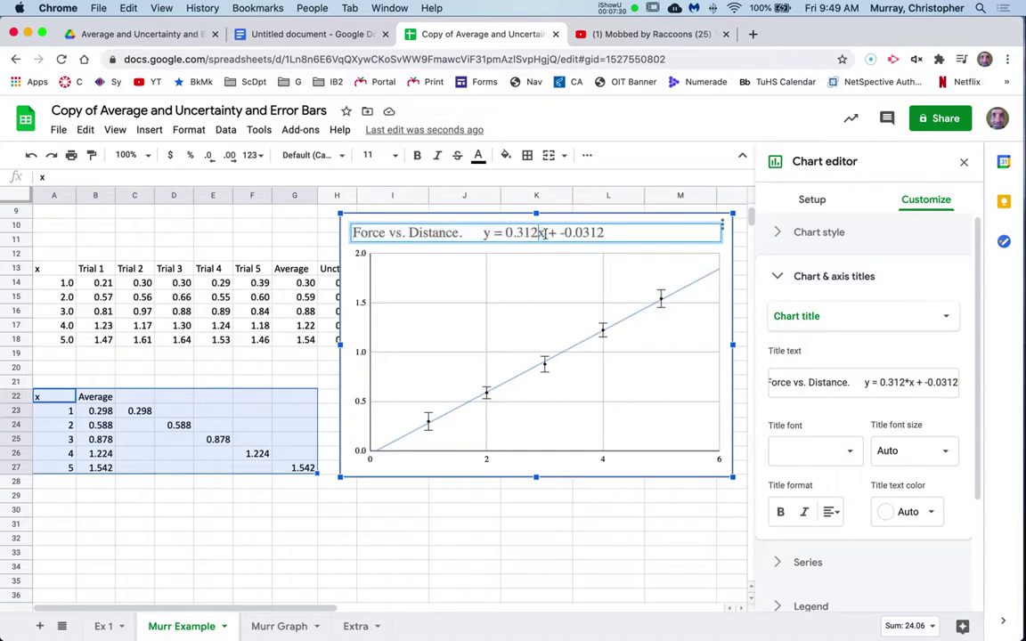
left_click(653, 234)
left_click_drag(339, 477, 208, 556)
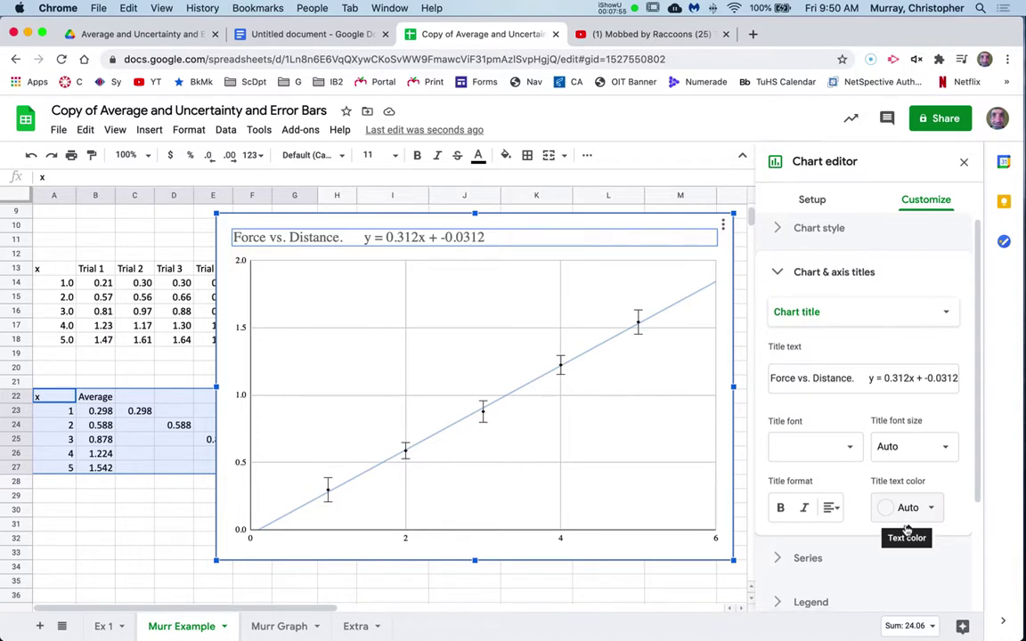
- Title the horizontal axis 'Distance (cm)'
scroll(907, 529, "down", 1)
left_click(864, 280)
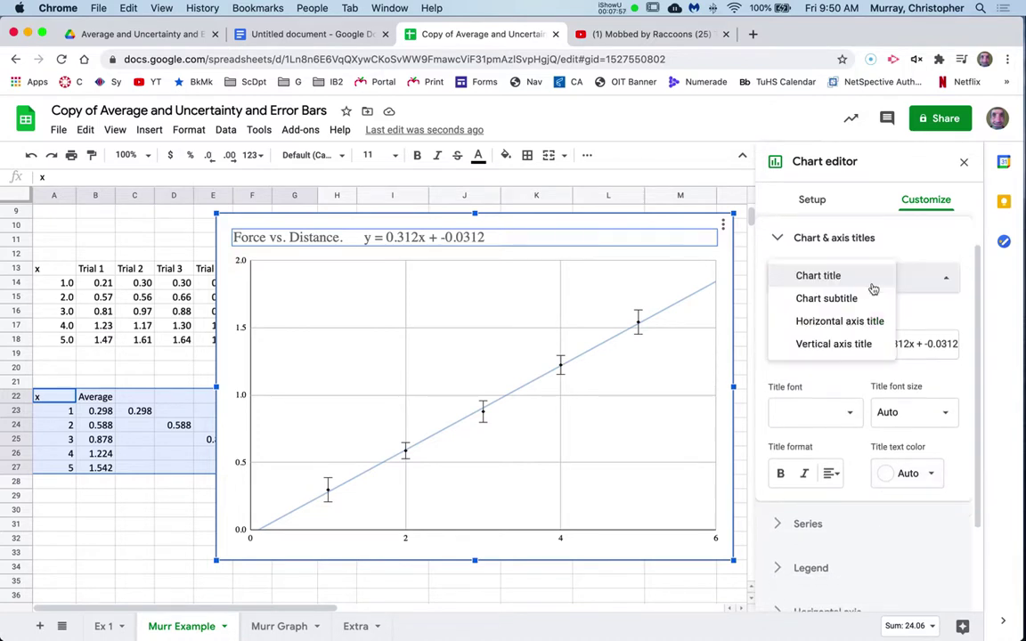
left_click(845, 323)
left_click(852, 339)
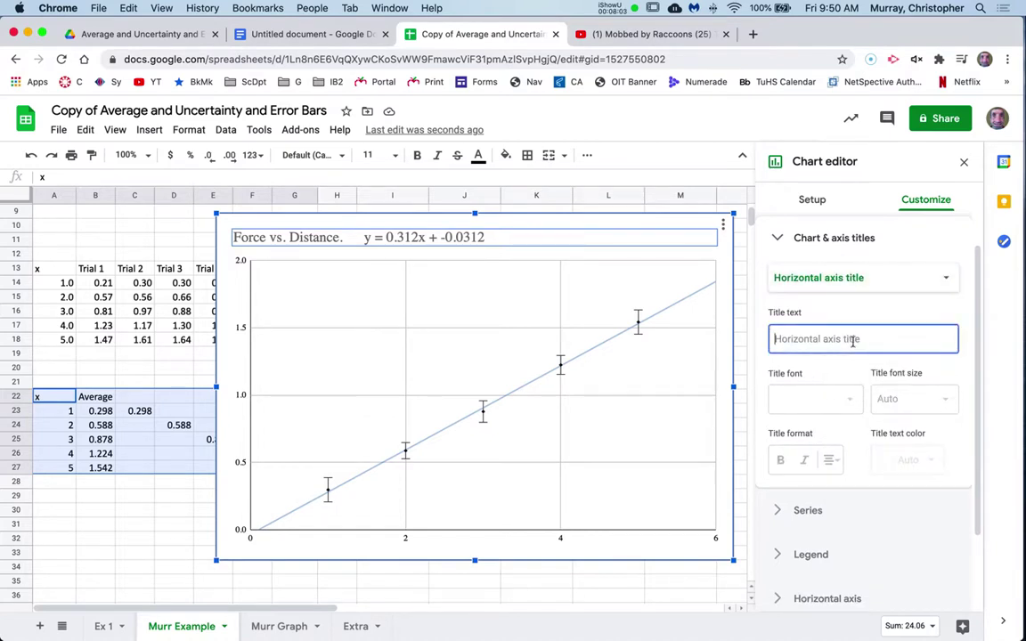
type("Distance ")
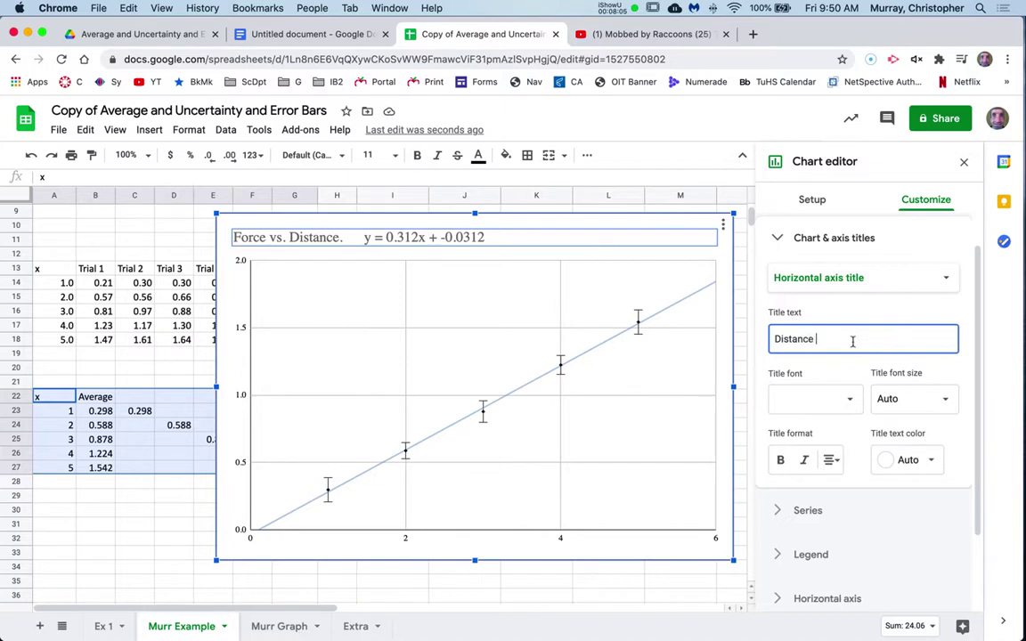
type("in")
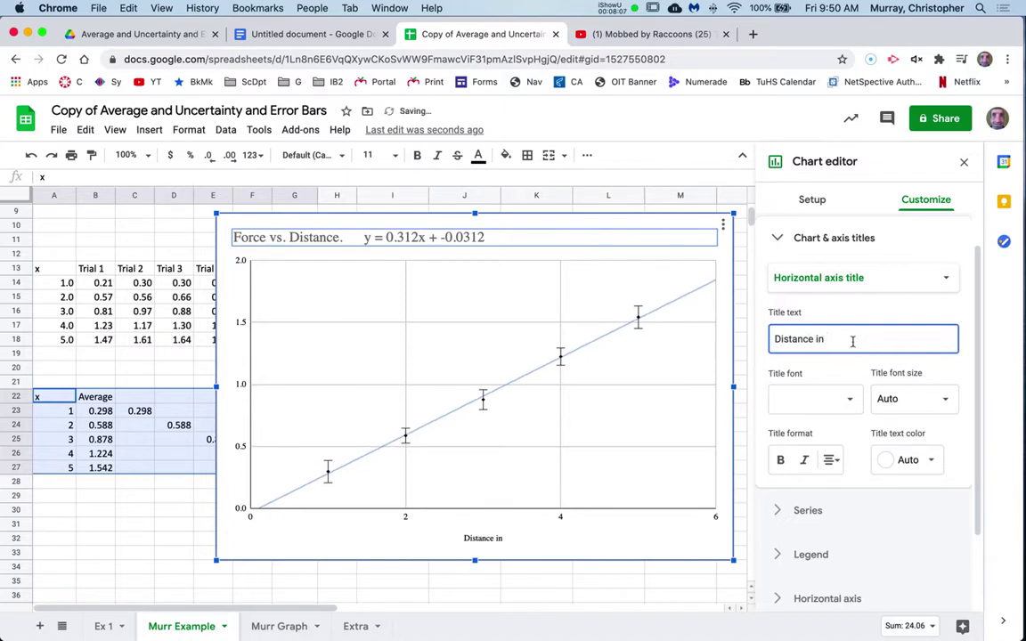
type(" cm")
key("BackSpace")
key("BackSpace")
key("BackSpace")
key("BackSpace")
type("(cm)")
- Title the vertical axis 'Force (N)'
left_click(896, 285)
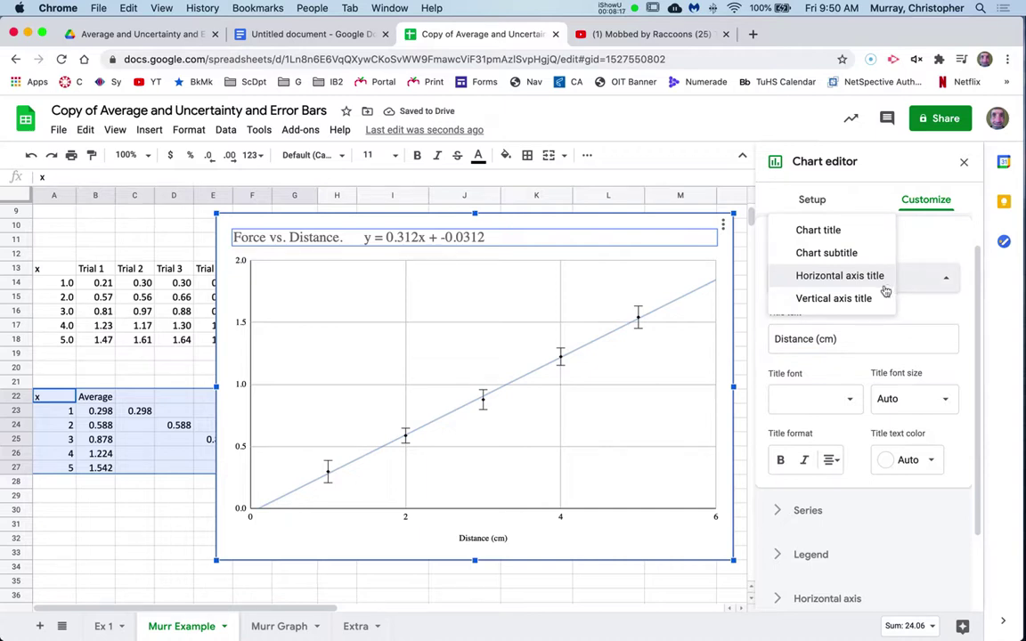
left_click(866, 299)
left_click(835, 340)
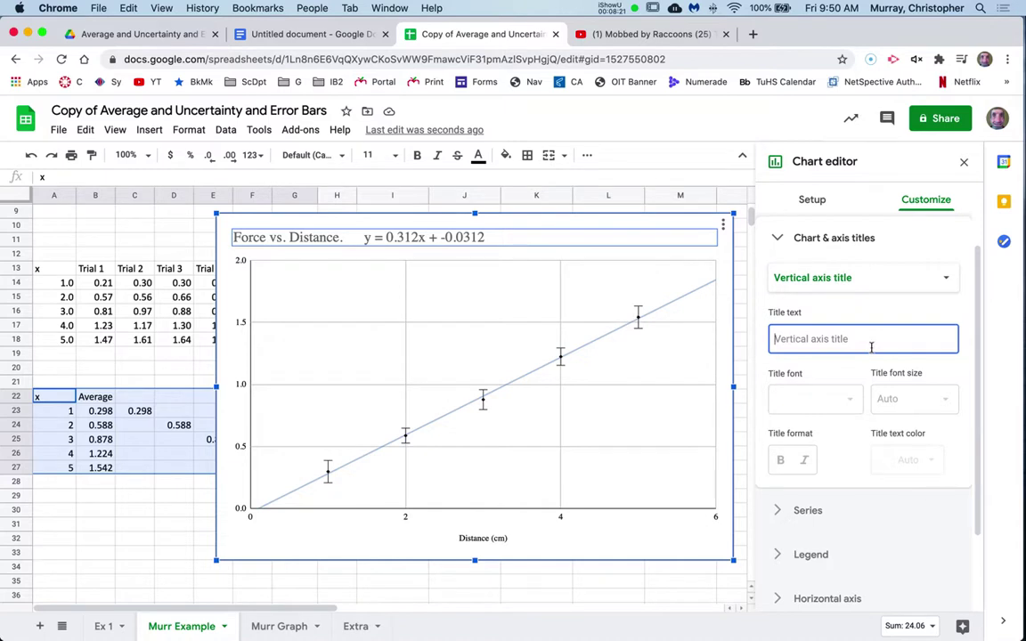
type("Force (")
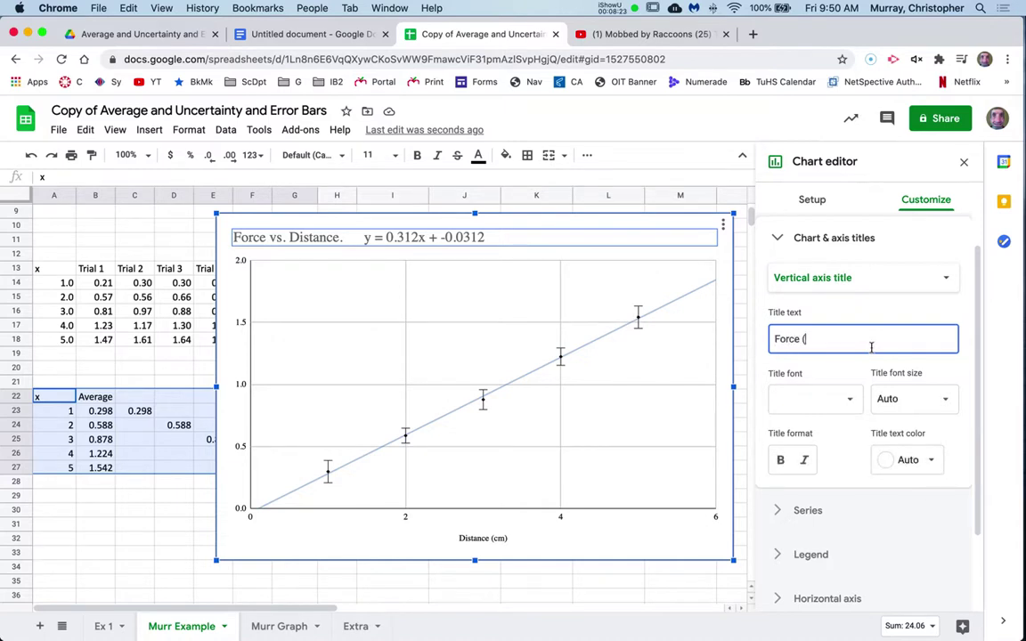
type("N")
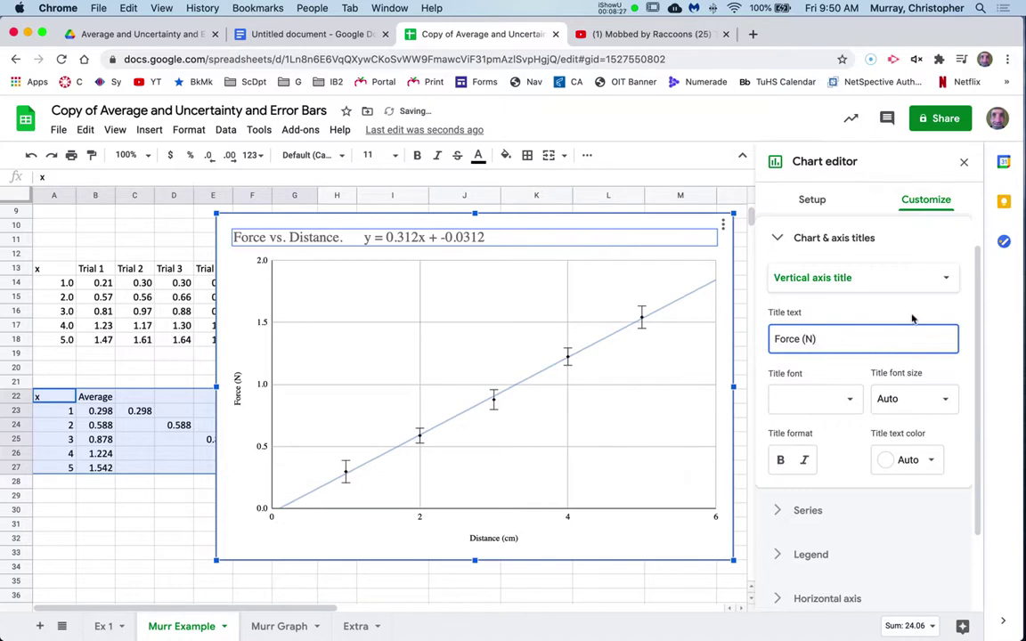
left_click(777, 238)
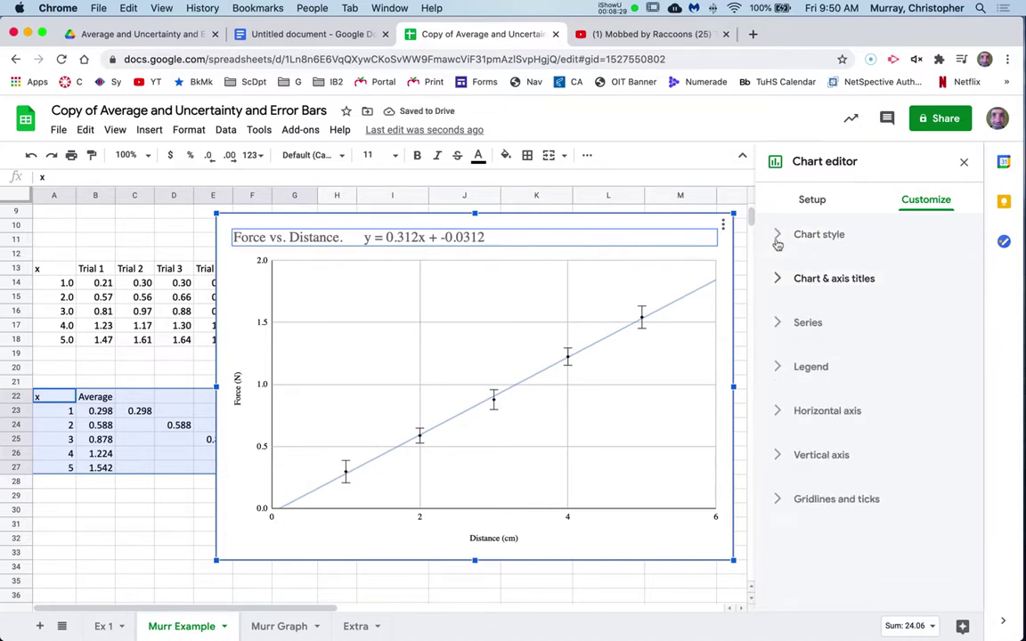
- Set the horizontal axis major gridline step to 1
left_click(779, 502)
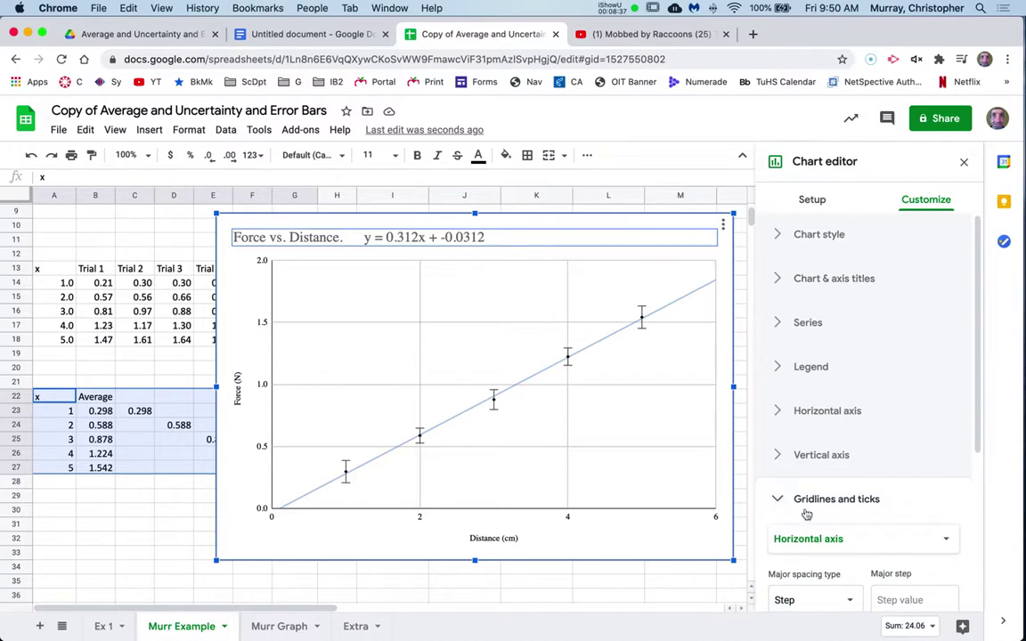
scroll(806, 515, "down", 2)
scroll(806, 514, "down", 3)
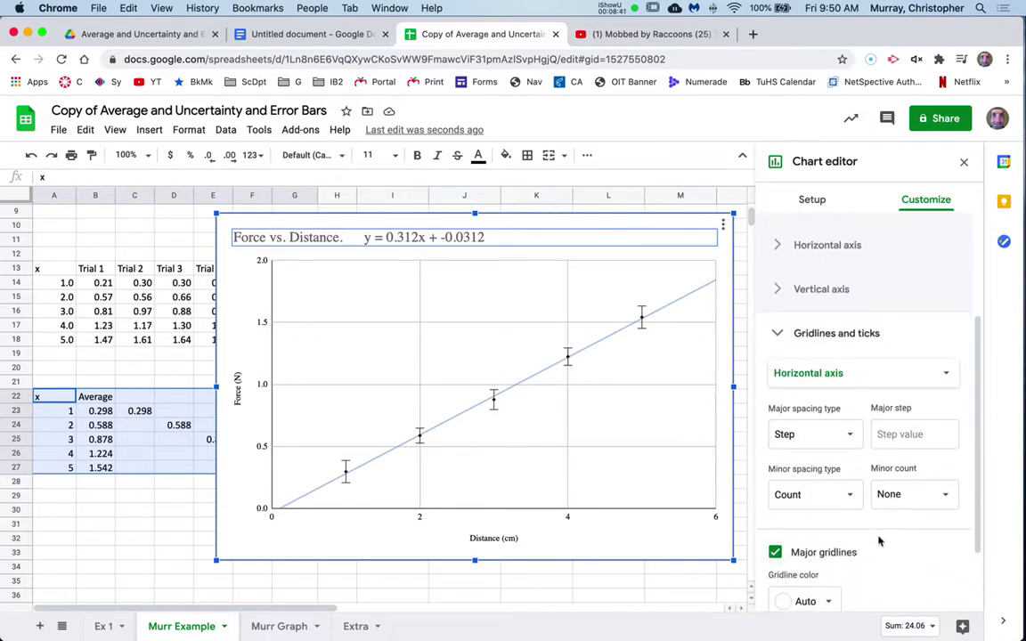
scroll(877, 540, "down", 1)
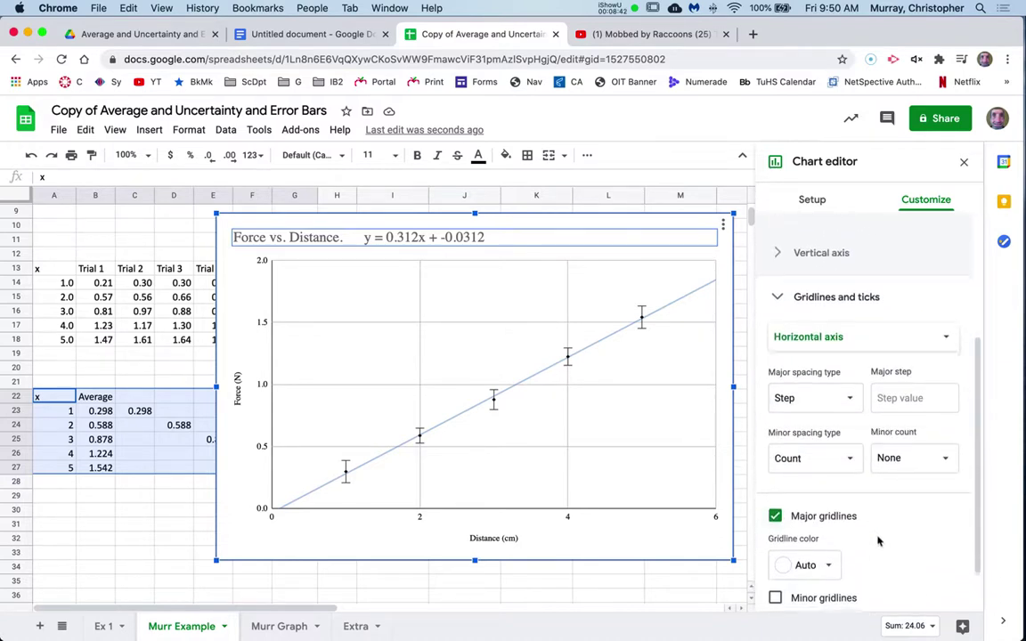
left_click(899, 396)
type("1")
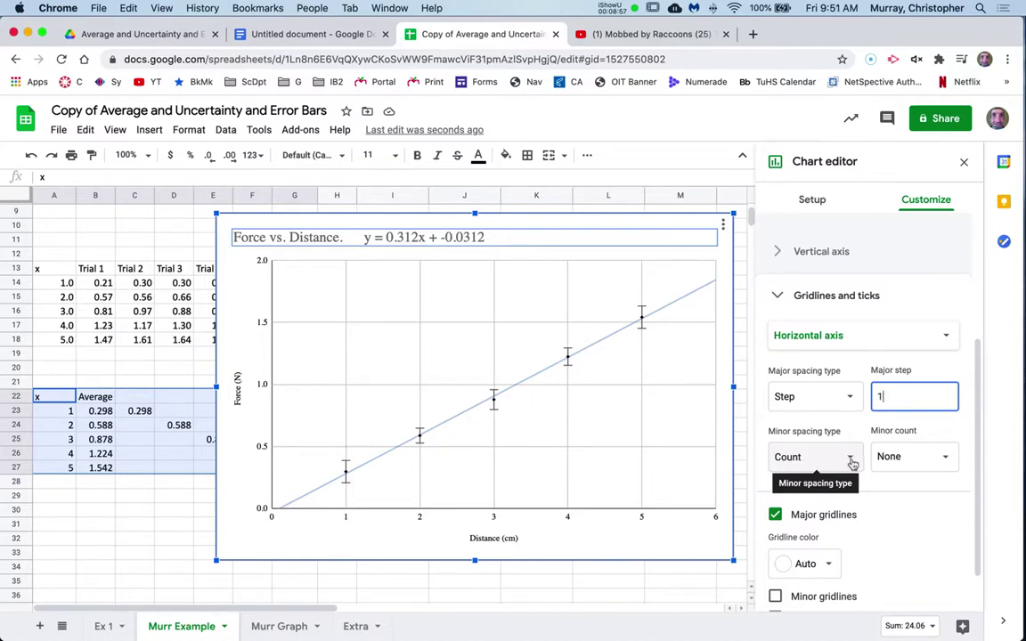
- Add horizontal axis minor gridlines using a Step spacing of 0.1
left_click(852, 460)
left_click(806, 433)
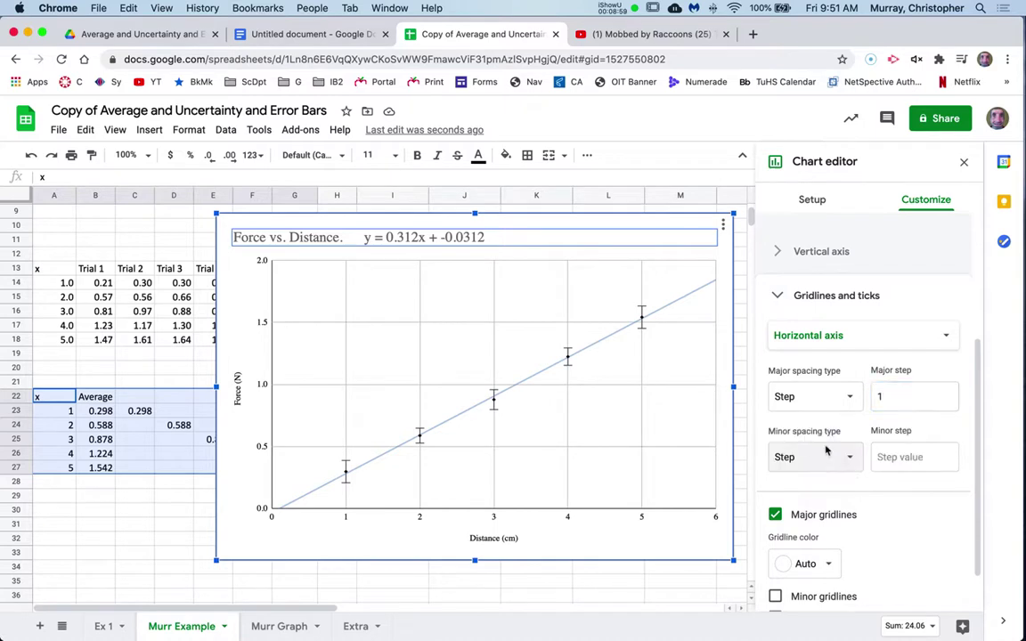
left_click(905, 461)
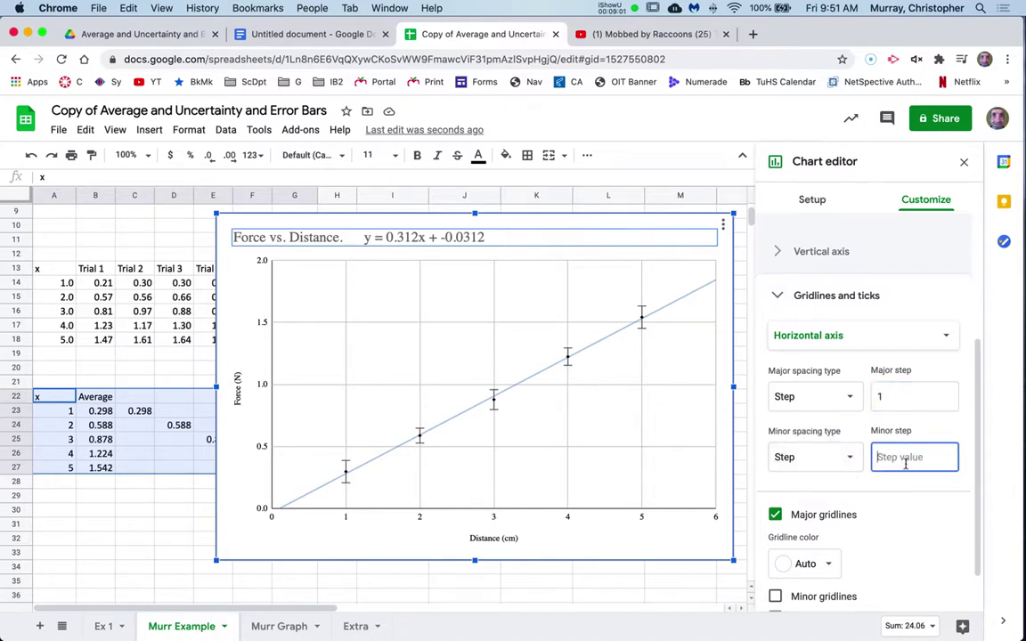
type(".1")
key("Home")
type("0")
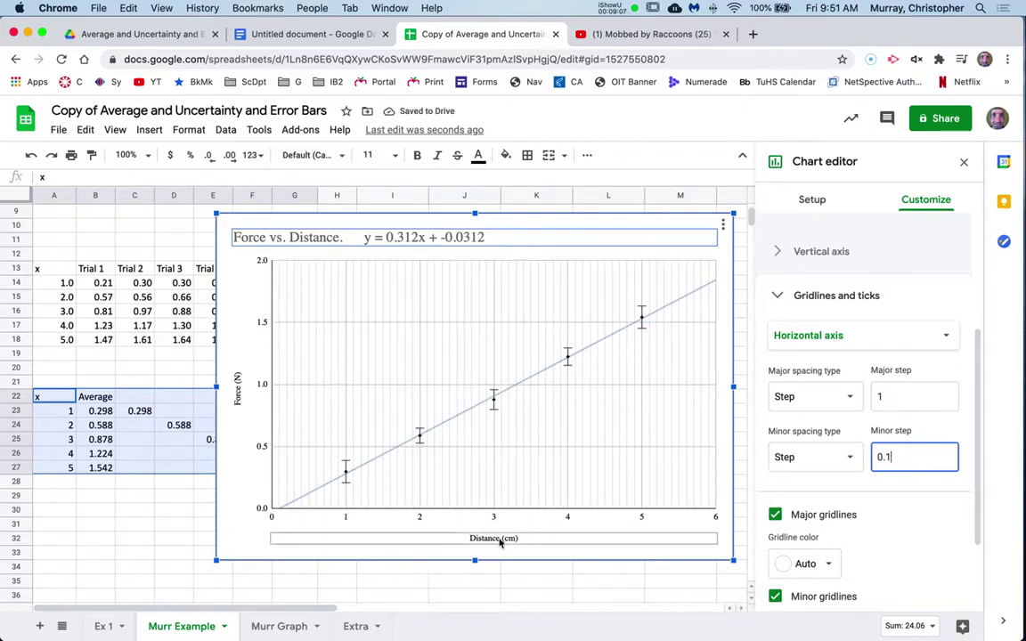
- Set the vertical (force) axis major gridline step to 0.5
left_click(877, 339)
left_click(850, 356)
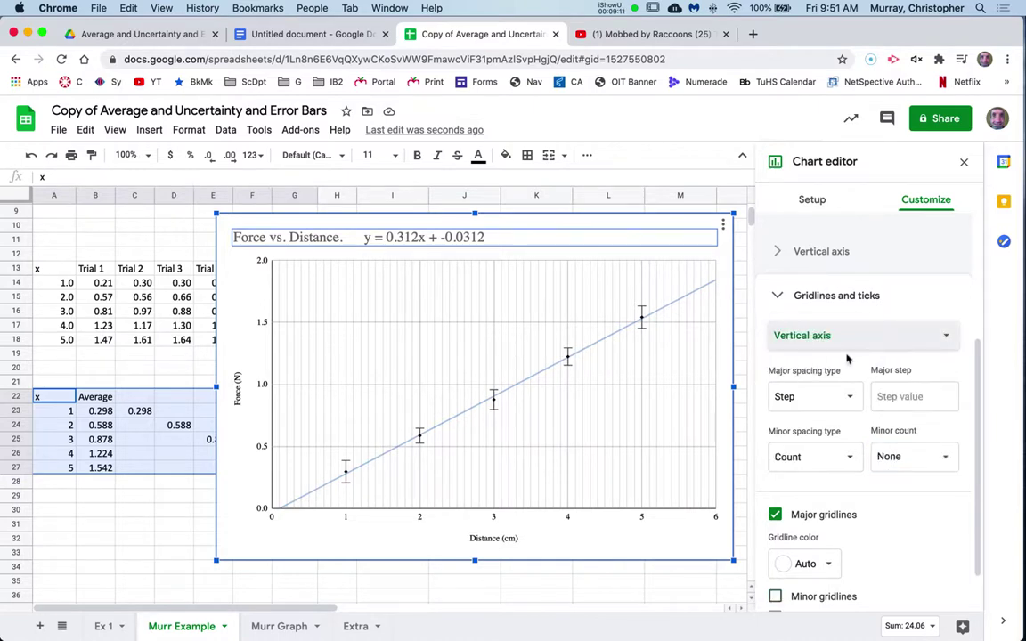
left_click(891, 394)
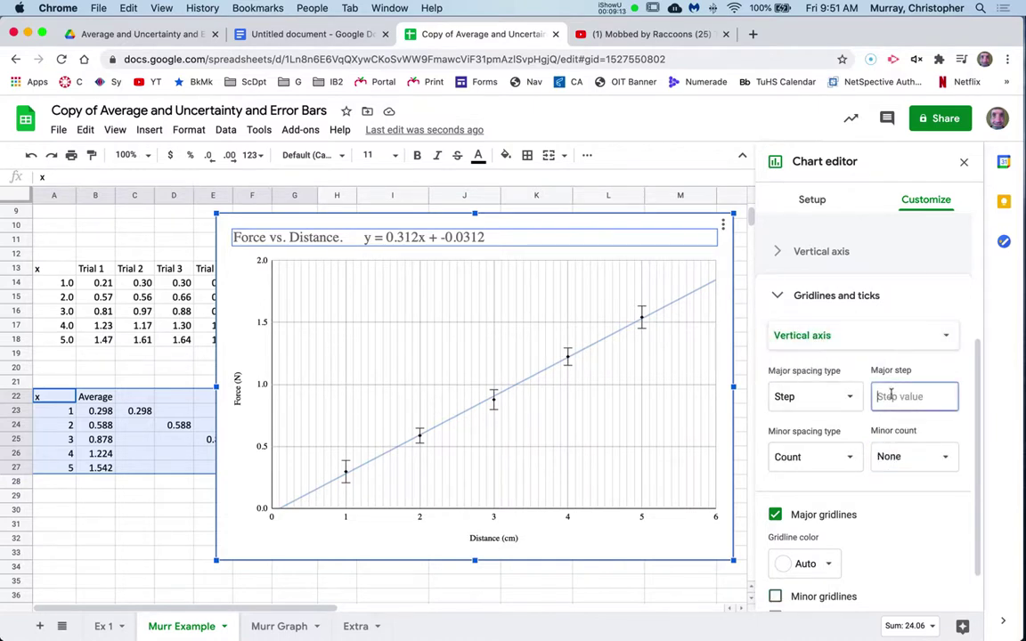
type(".")
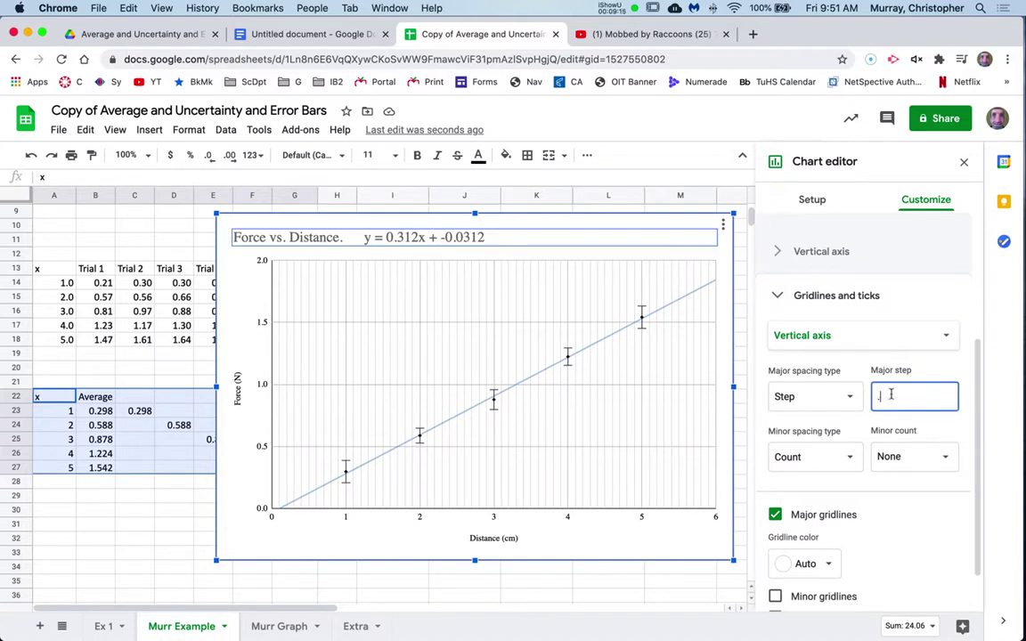
key("BackSpace")
type("0.5")
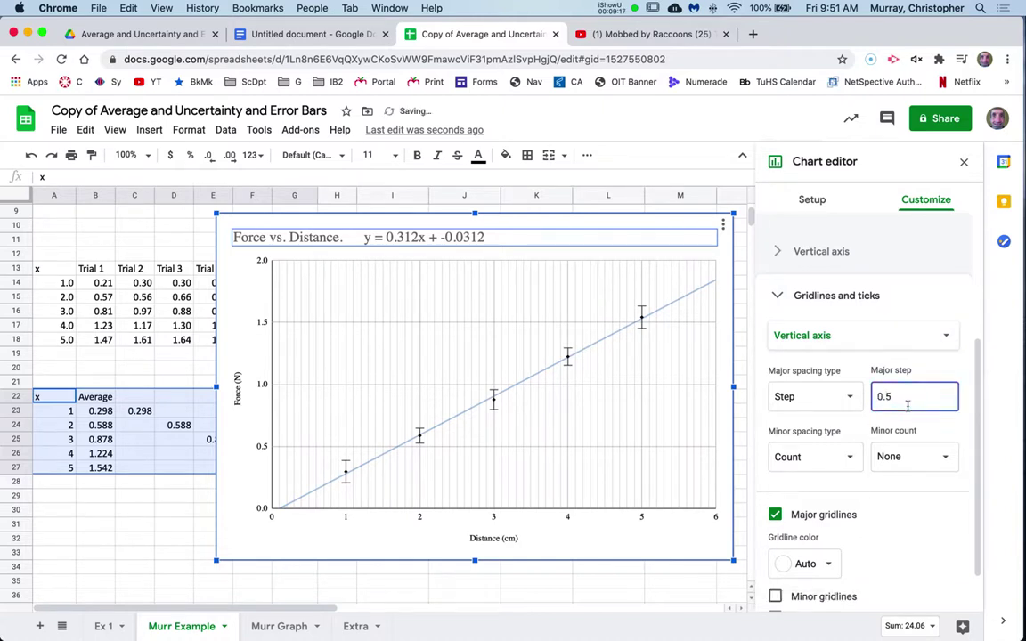
- Give the vertical axis minor gridlines a 0.1 step and close the chart editor
left_click(850, 458)
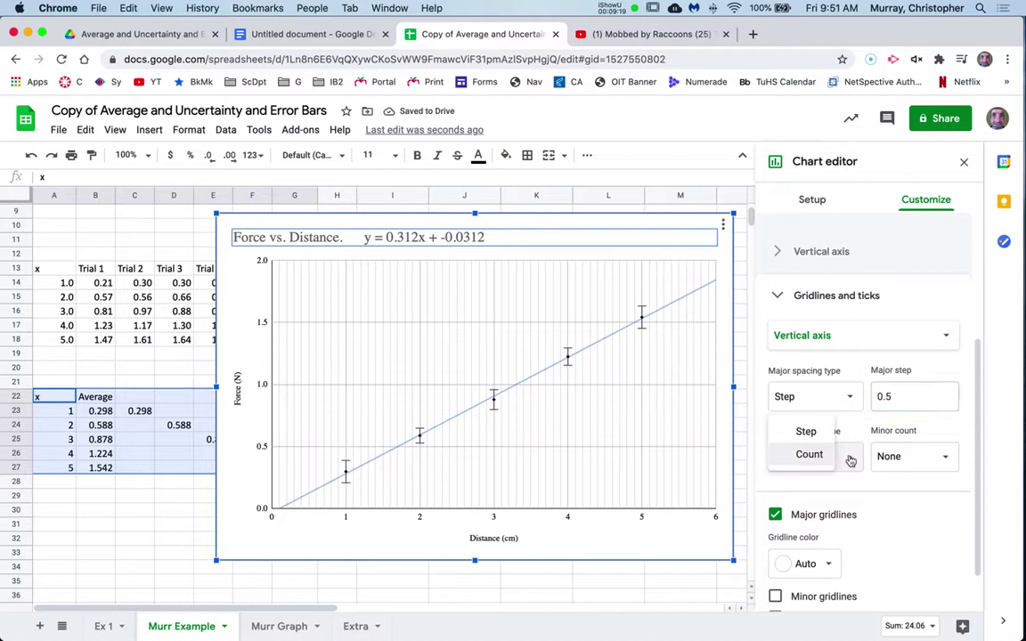
left_click(805, 431)
left_click(900, 461)
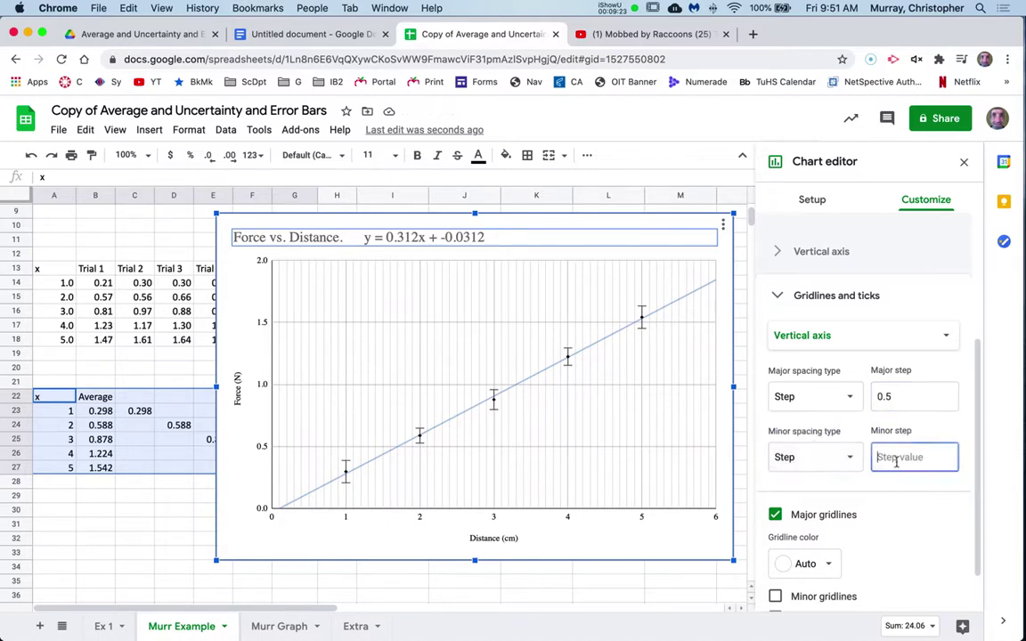
type("0.1")
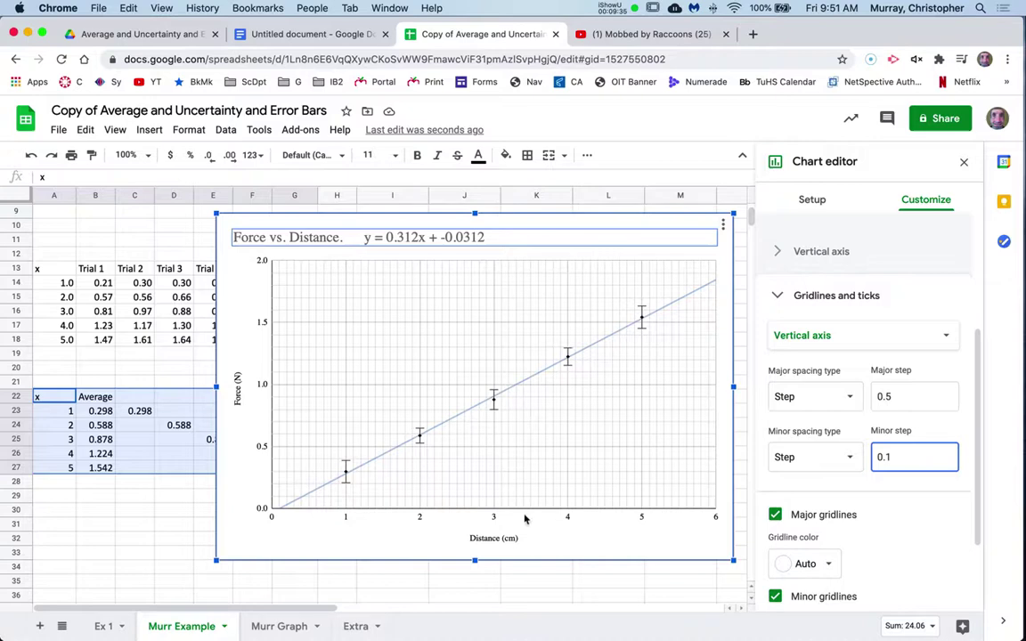
left_click(614, 587)
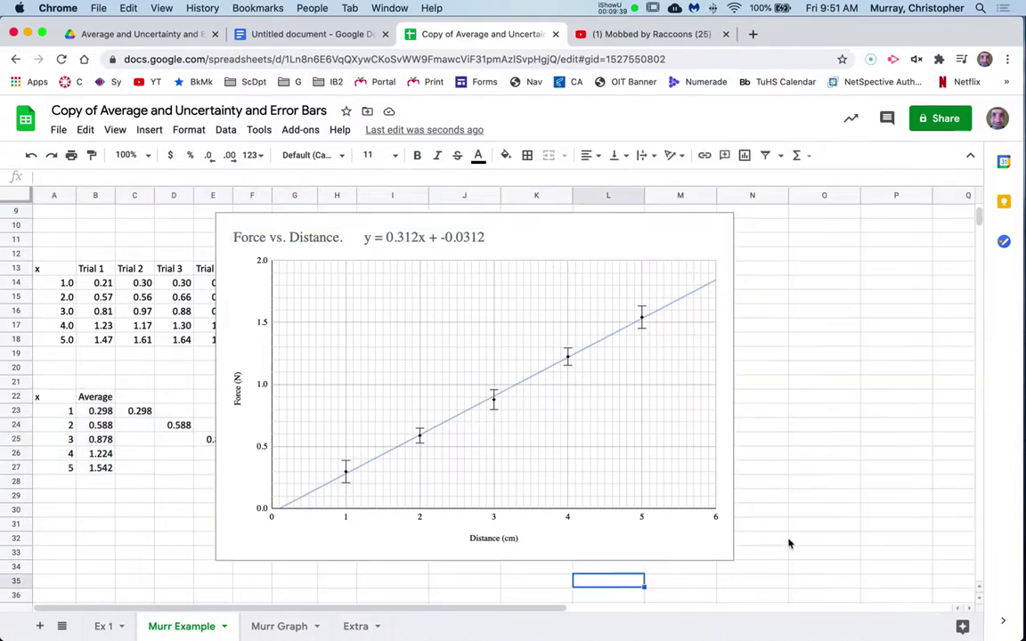